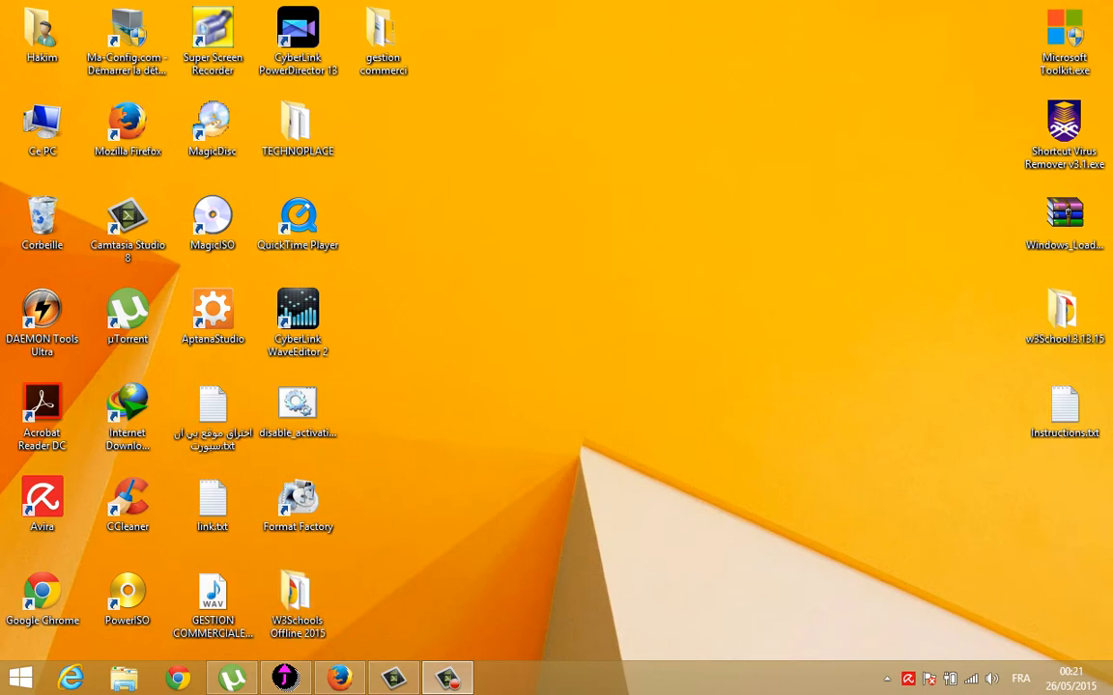
# Switch to Gestion Commerciale 100
pyautogui.click(284, 678)
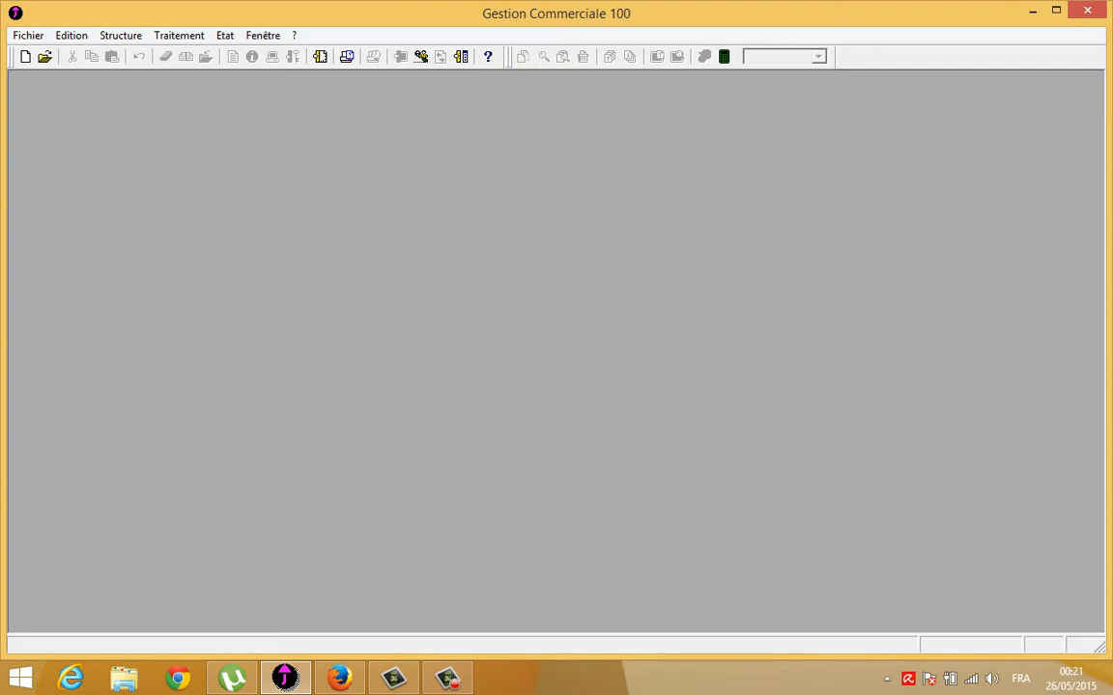
pyautogui.click(28, 35)
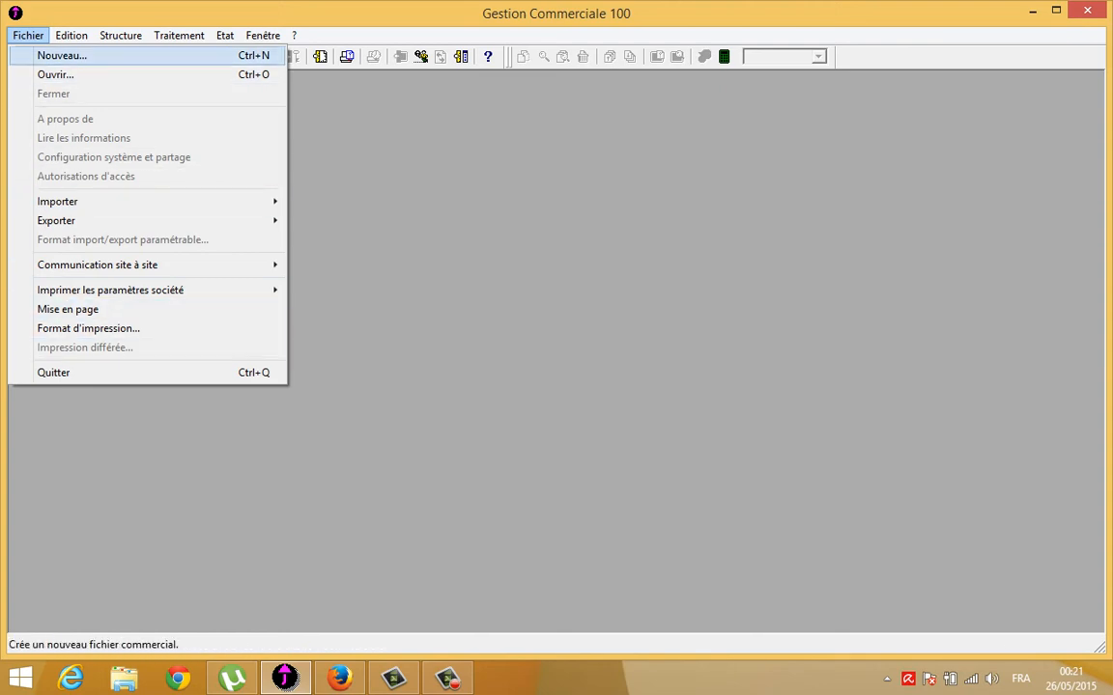
pyautogui.click(28, 35)
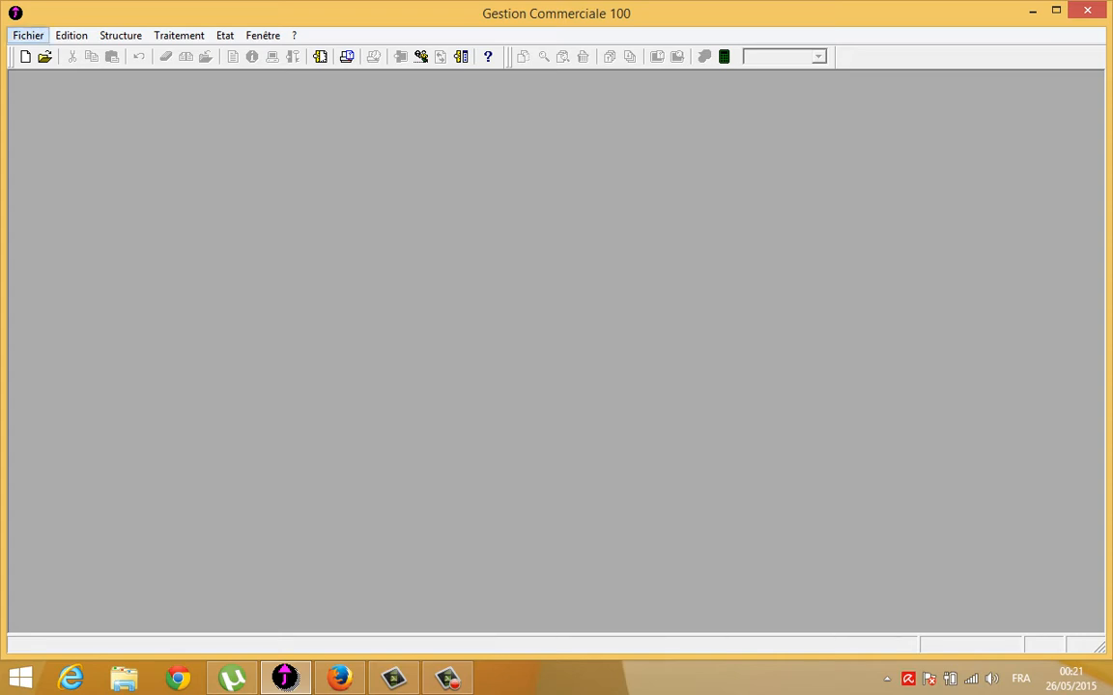
pyautogui.click(28, 35)
pyautogui.press('Return')
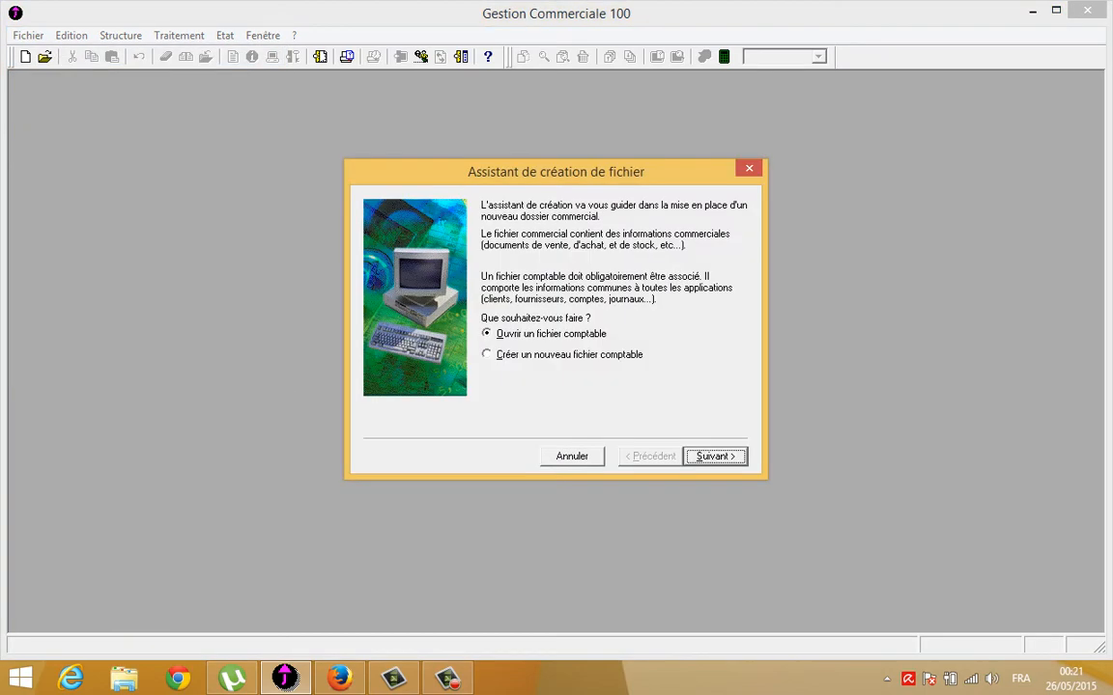
pyautogui.press('Escape')
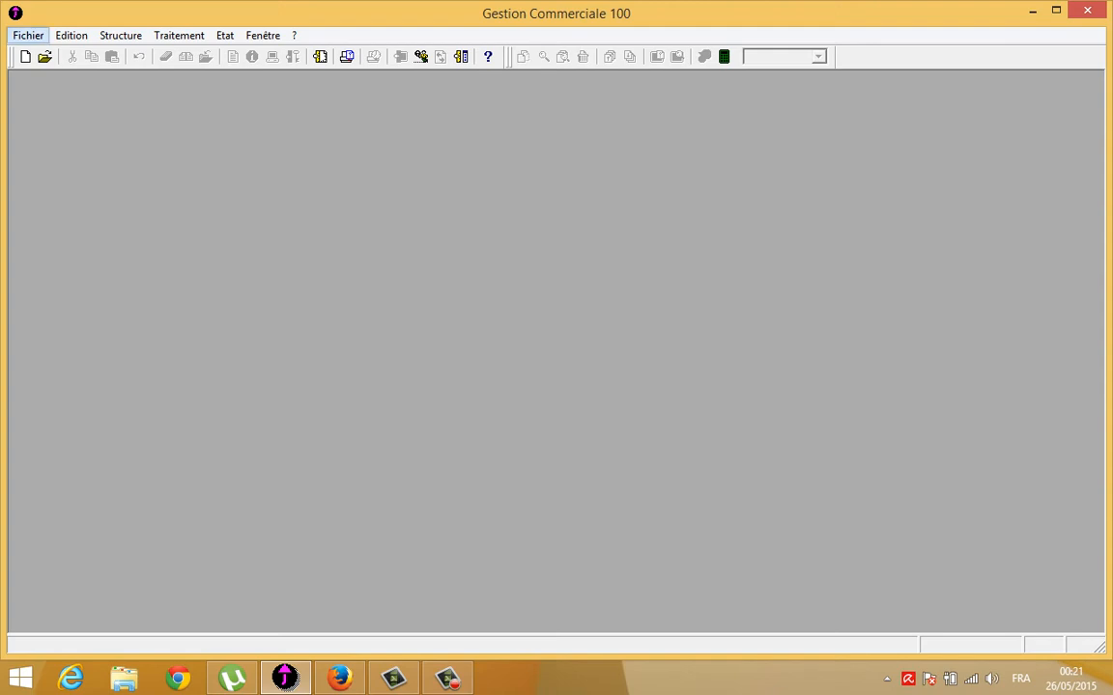
pyautogui.click(28, 35)
pyautogui.click(28, 35)
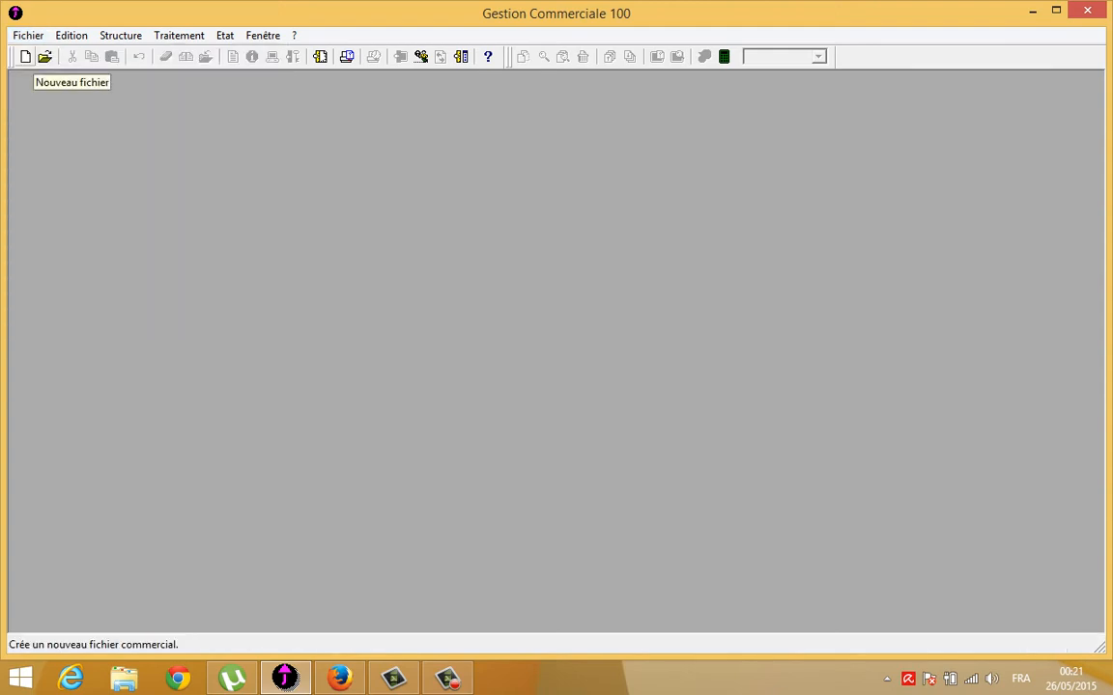
pyautogui.click(25, 56)
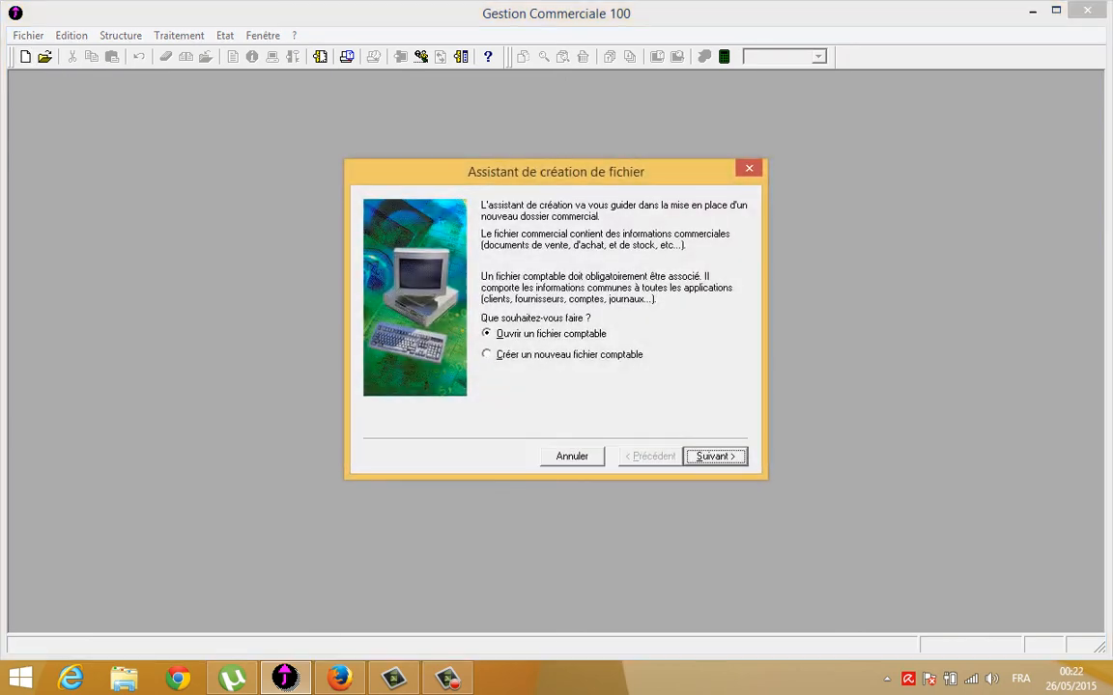
pyautogui.click(571, 456)
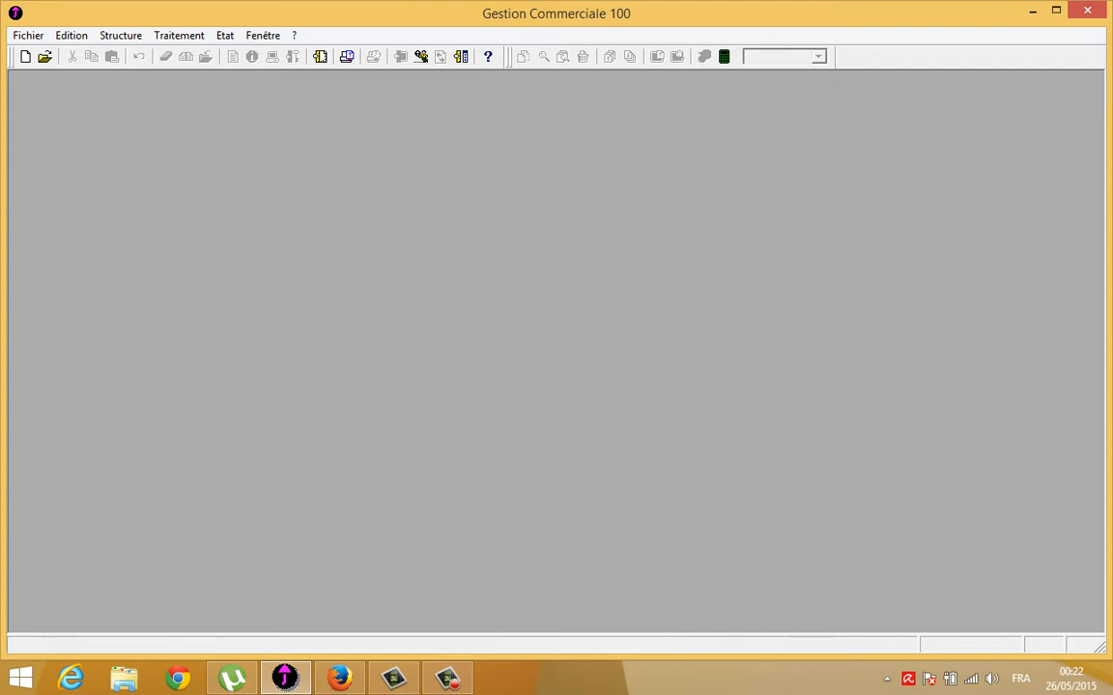
# Turn assistant mode (Mode assistant) off and on again
pyautogui.click(263, 36)
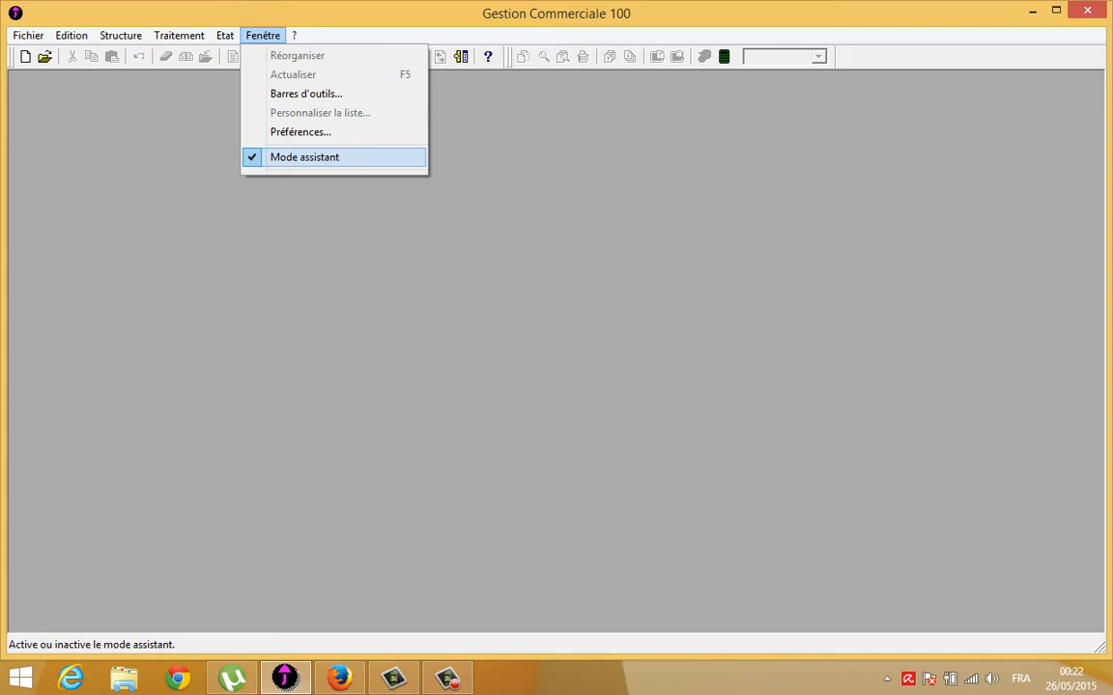
pyautogui.press('Return')
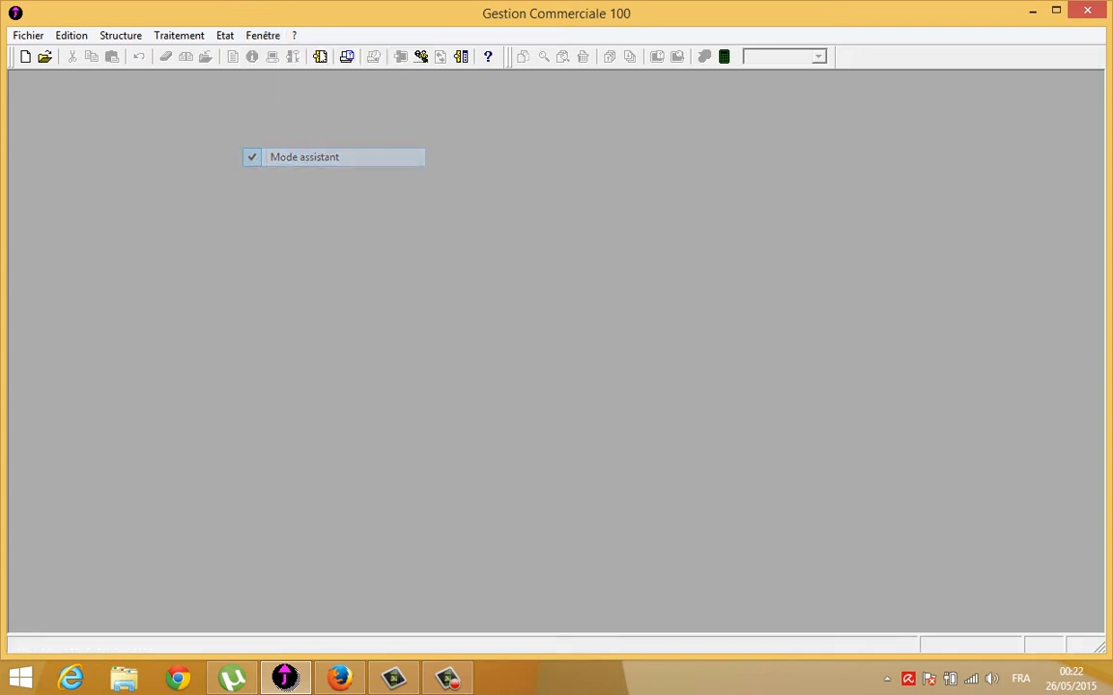
pyautogui.click(263, 36)
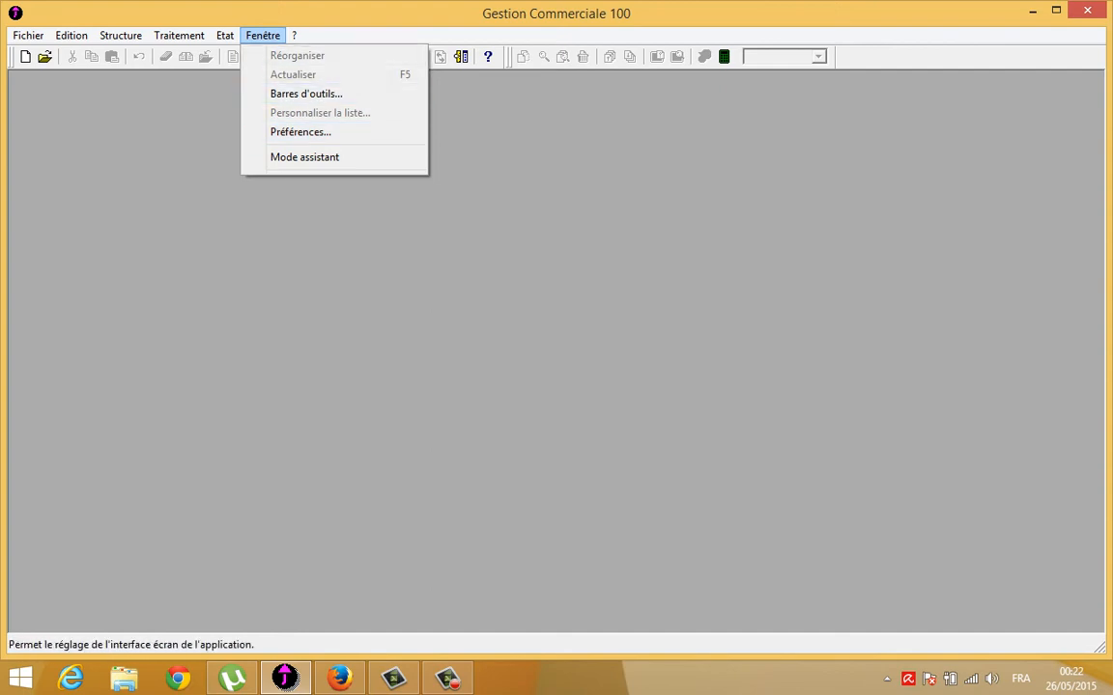
pyautogui.press('Down')
pyautogui.press('Up')
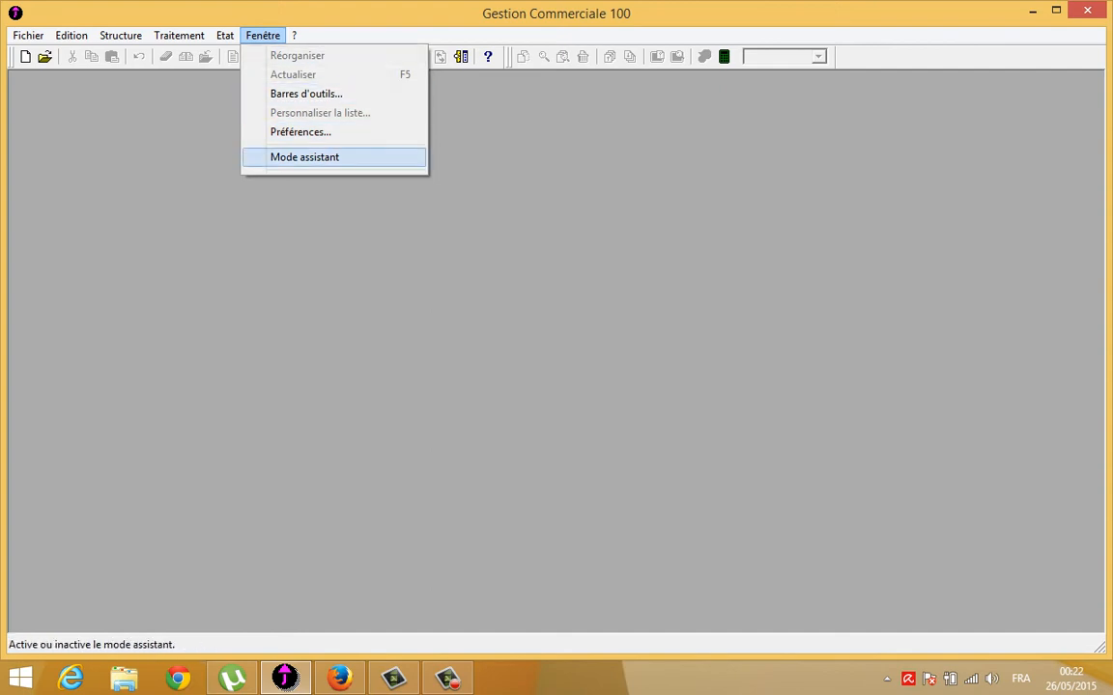
pyautogui.press('Return')
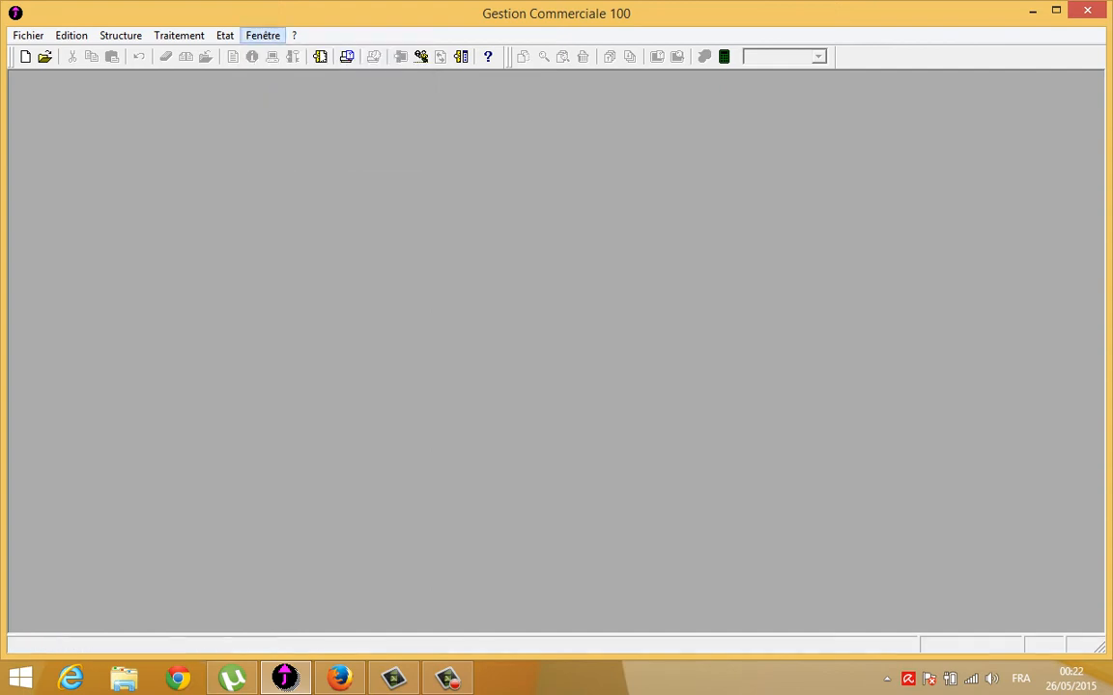
pyautogui.click(263, 36)
pyautogui.click(263, 36)
pyautogui.click(28, 36)
pyautogui.click(62, 55)
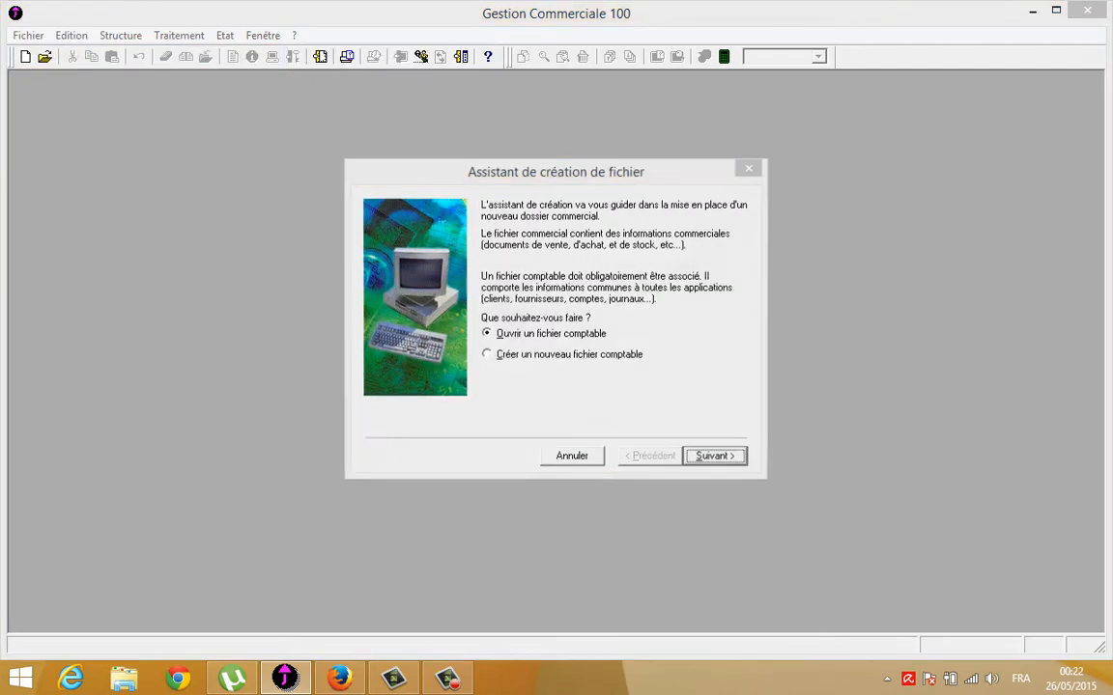
pyautogui.click(572, 457)
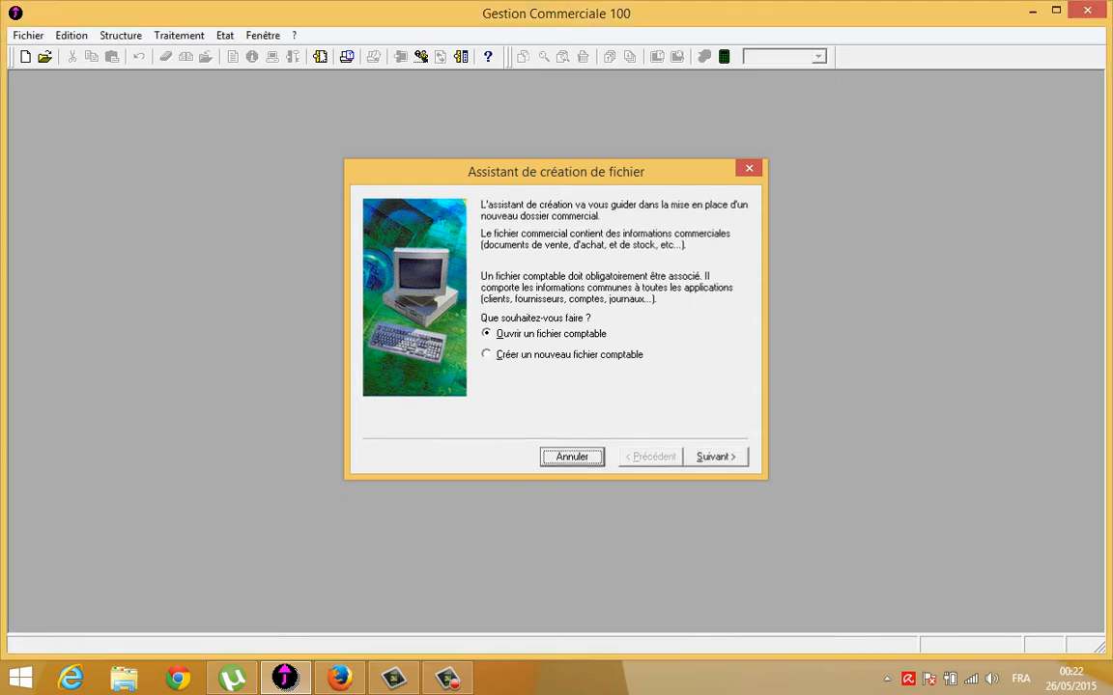
# Turn off assistant mode (Mode assistant)
pyautogui.click(263, 36)
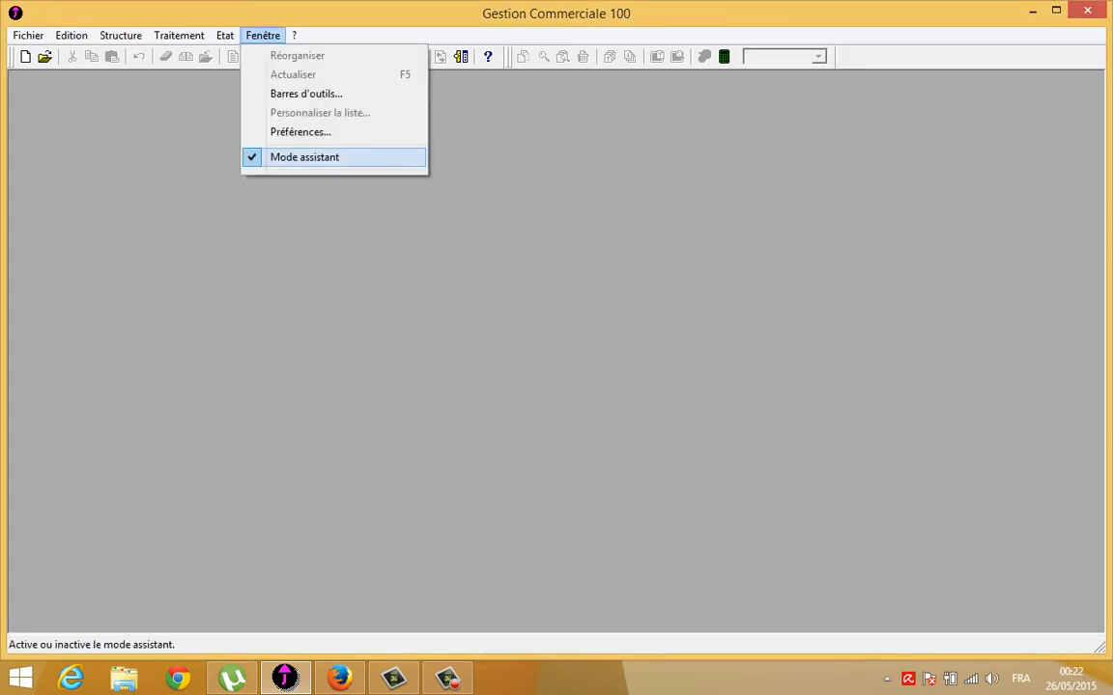
pyautogui.press('Return')
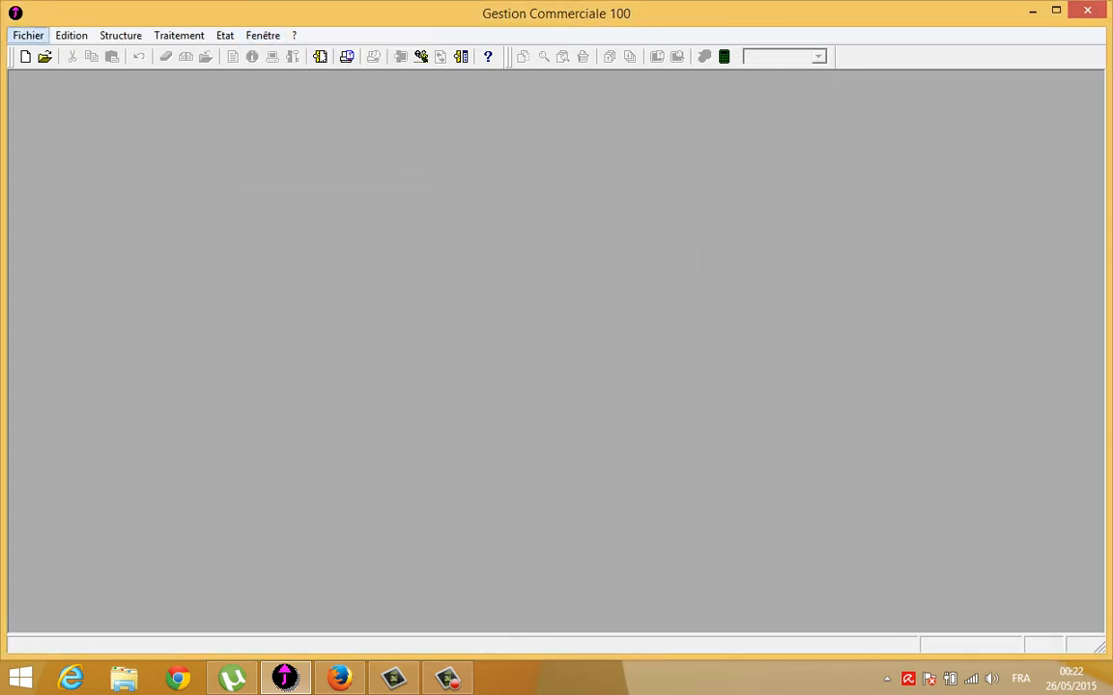
pyautogui.click(262, 35)
pyautogui.click(262, 36)
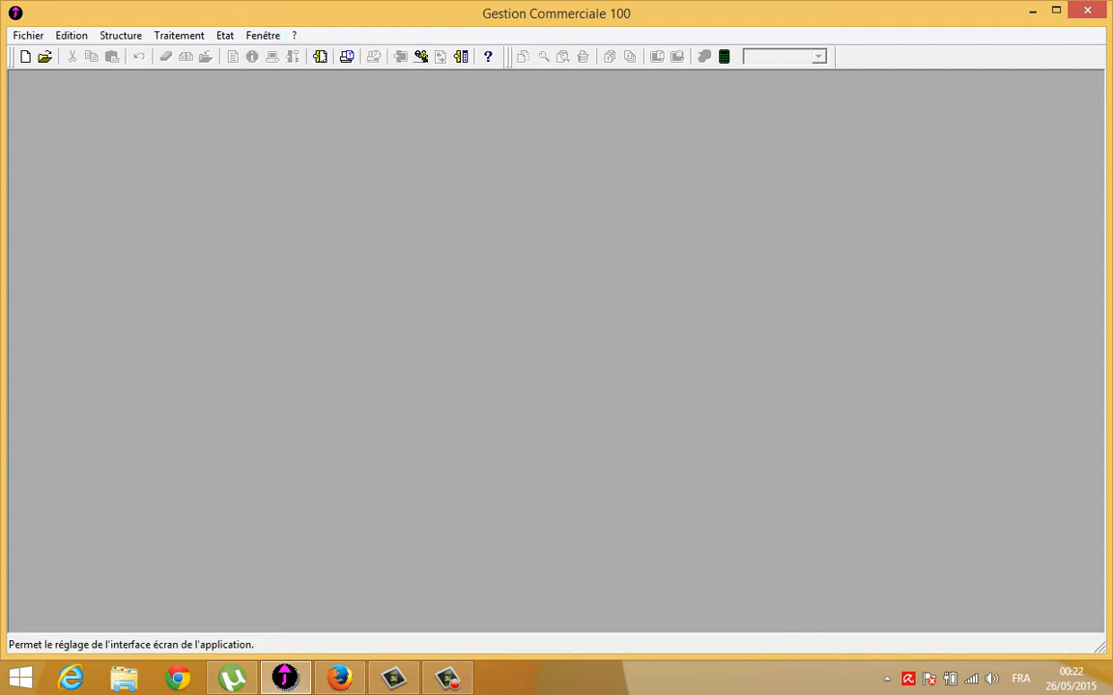
# View the direct commercial-file creation dialog, cancel it, and turn assistant mode back on
pyautogui.click(28, 36)
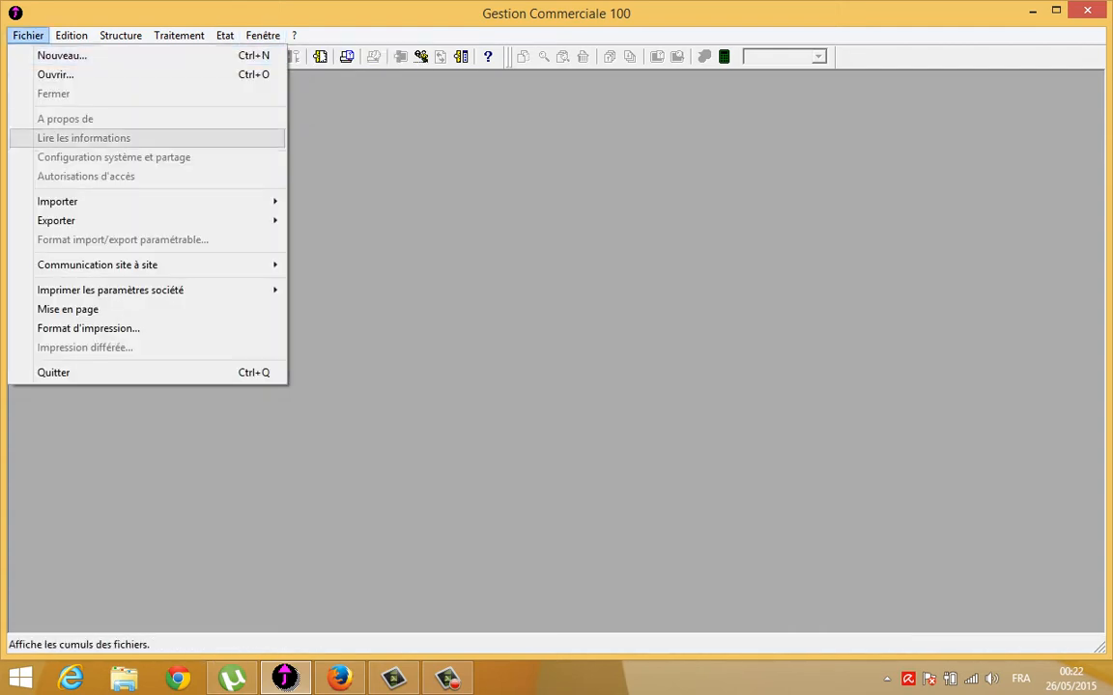
pyautogui.press('Up')
pyautogui.press('Up')
pyautogui.press('Return')
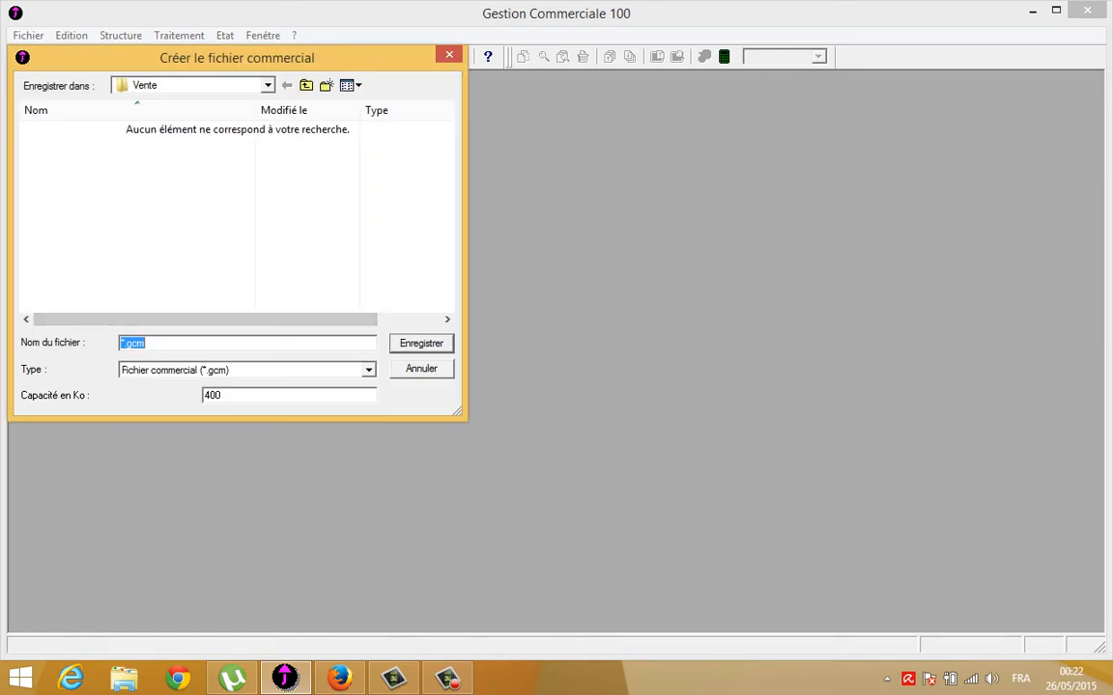
pyautogui.click(421, 369)
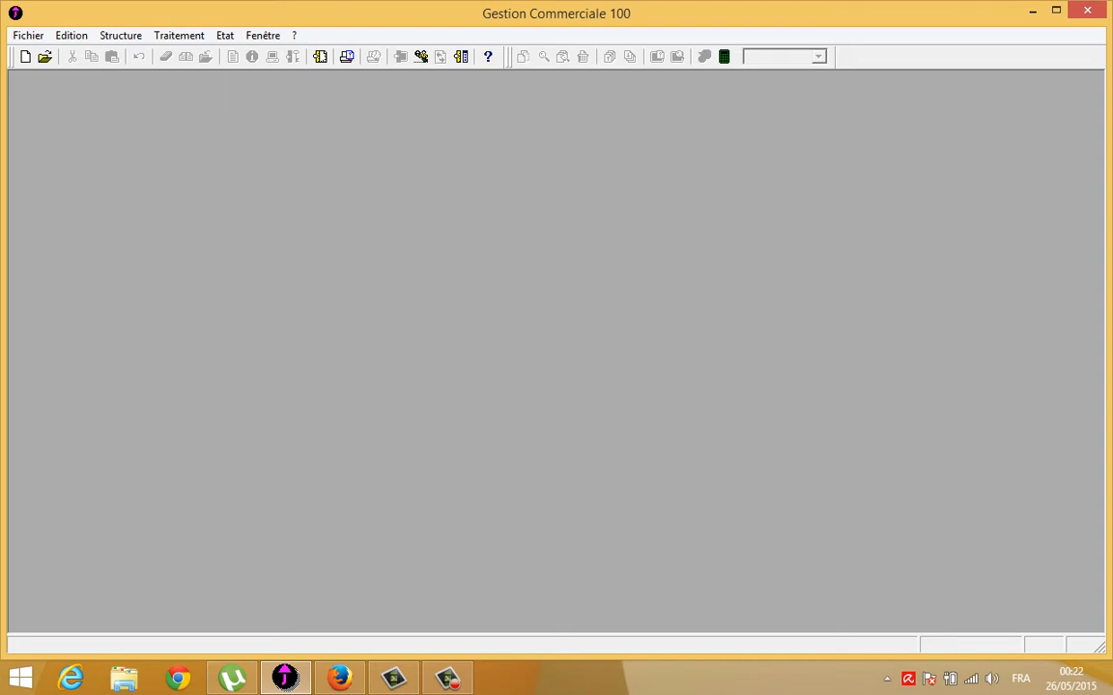
pyautogui.click(263, 35)
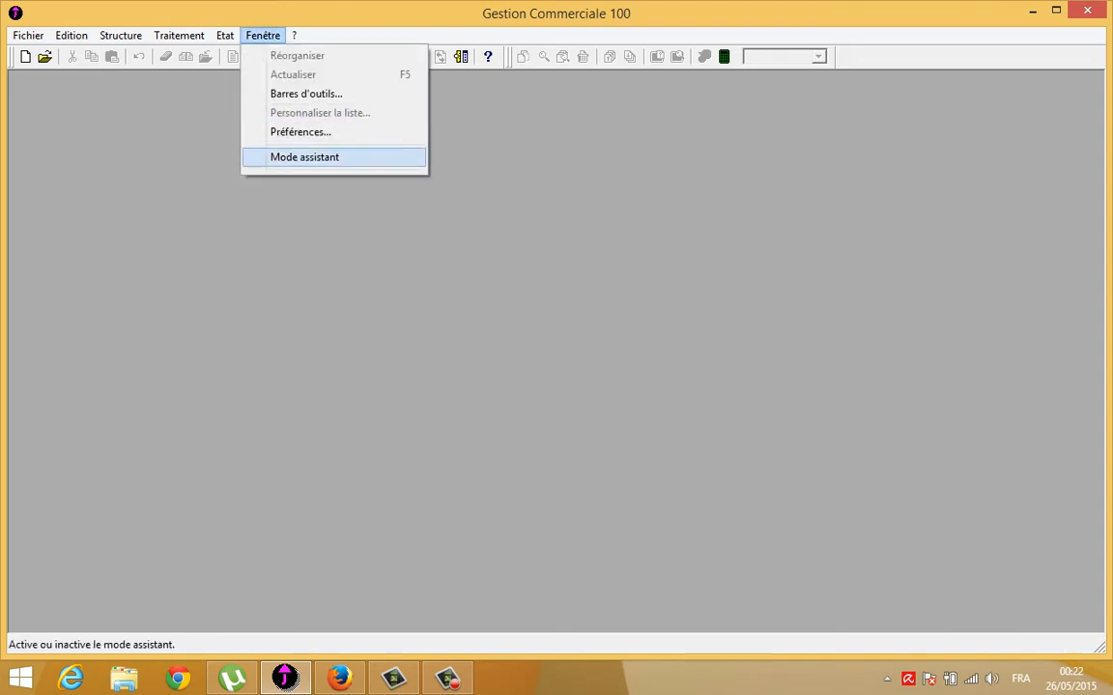
pyautogui.click(305, 156)
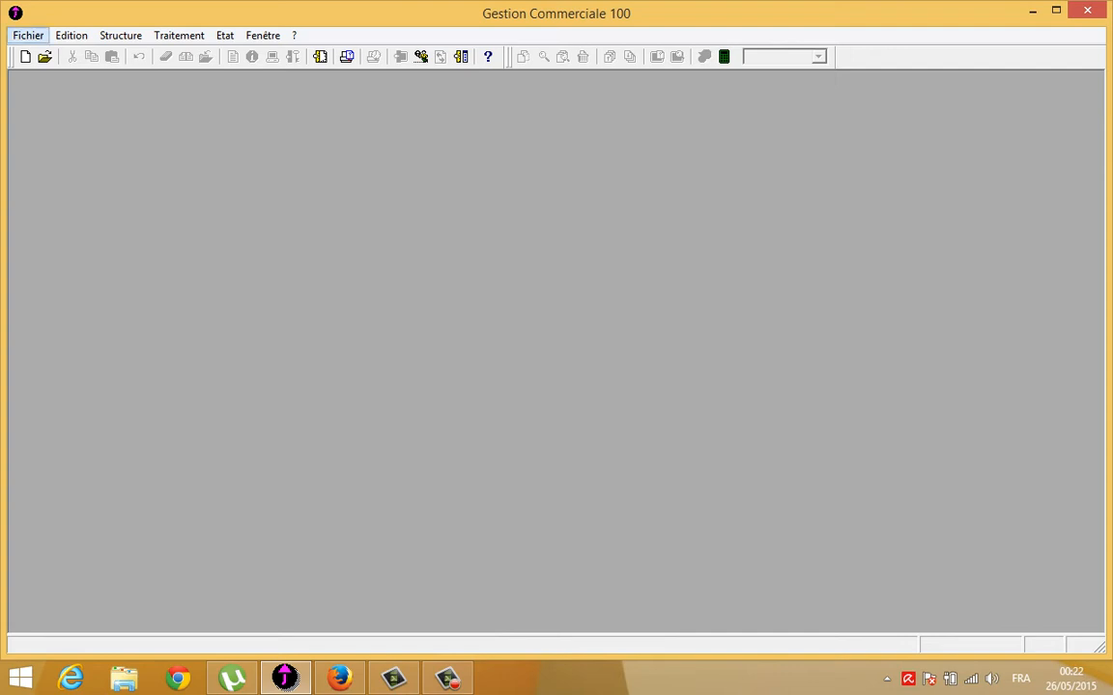
# Start a new commercial file with the file creation wizard
pyautogui.click(28, 36)
pyautogui.click(62, 56)
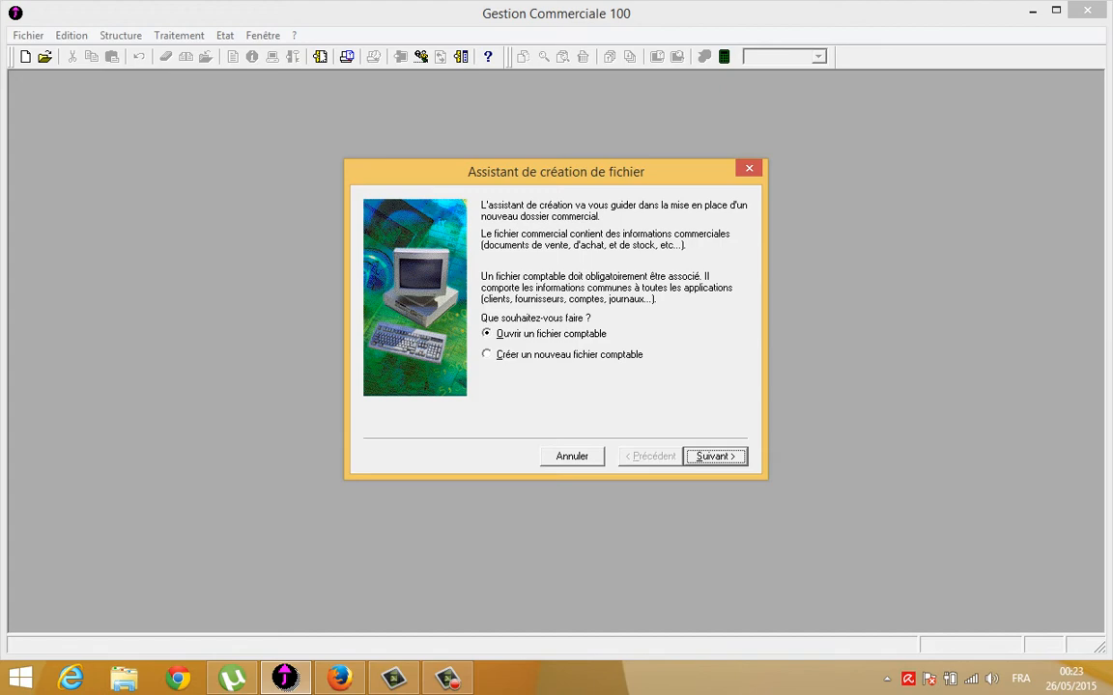
pyautogui.press('Return')
pyautogui.press('Tab')
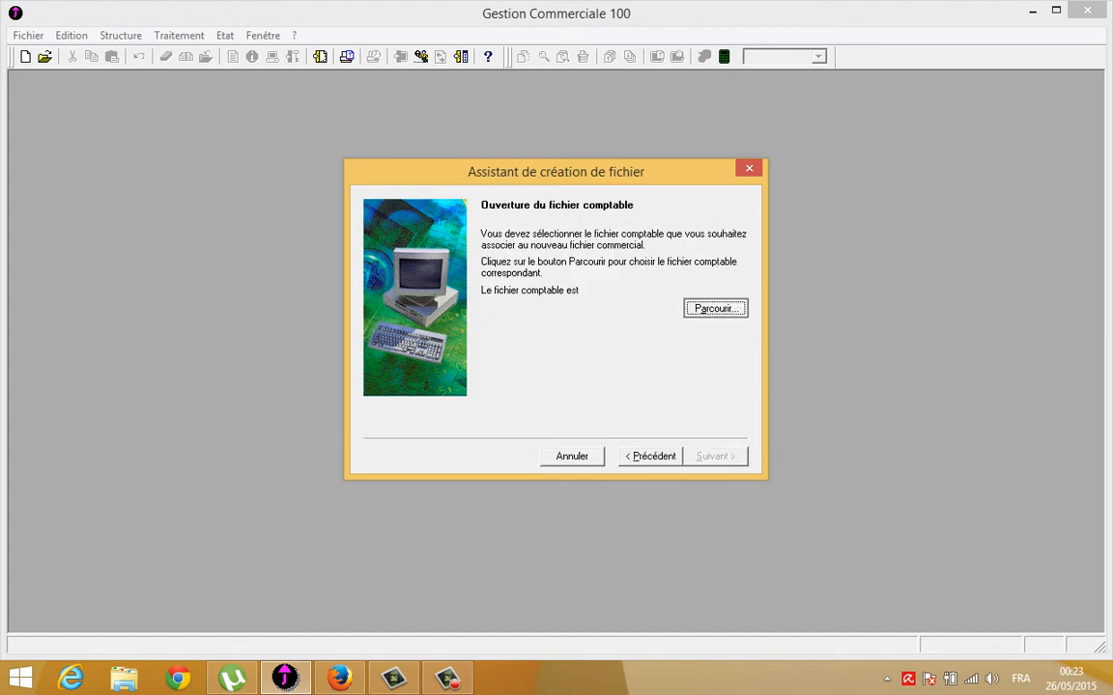
pyautogui.press('Return')
pyautogui.click(765, 538)
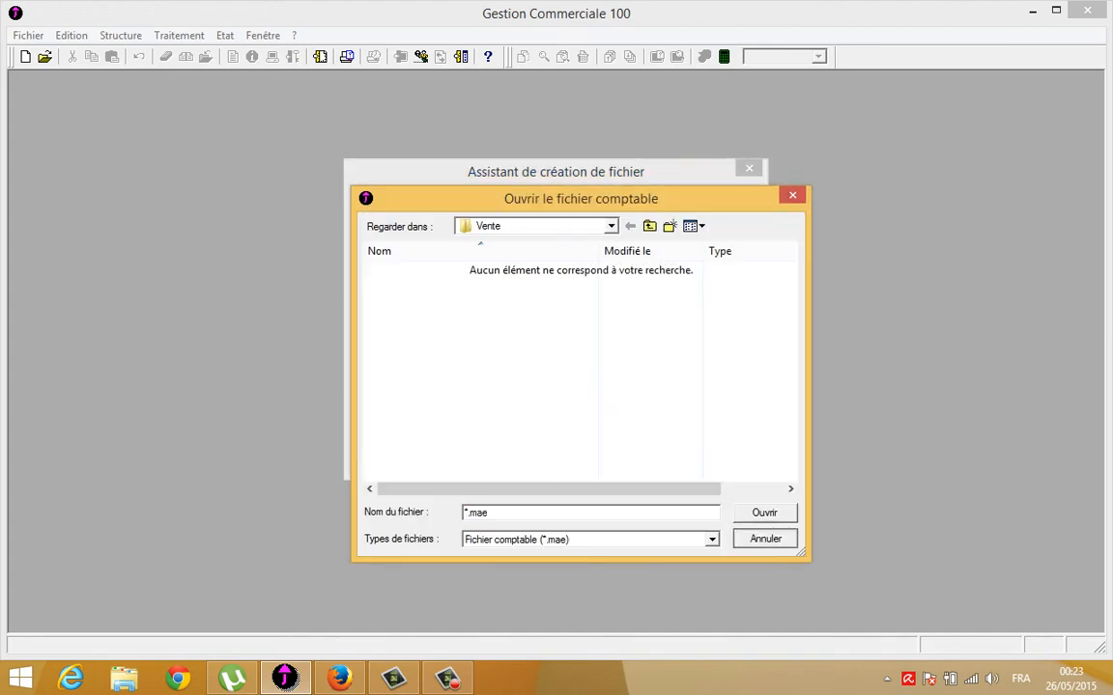
pyautogui.press('Tab')
pyautogui.press('Return')
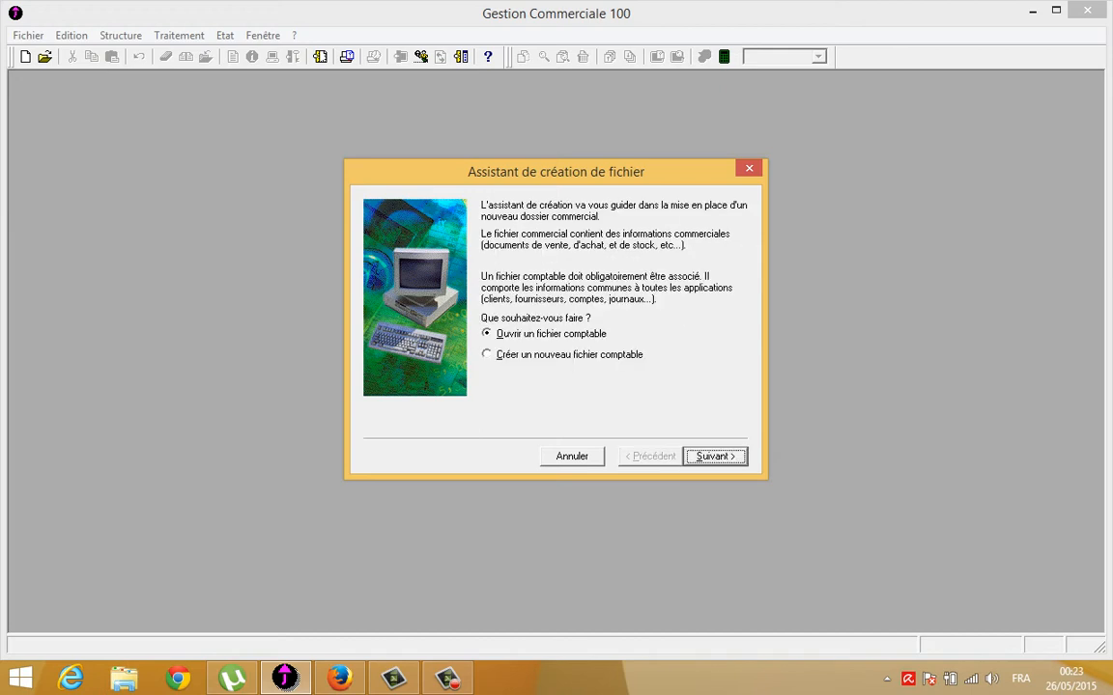
# Choose to create a new accounting file and enter the company's business name
pyautogui.hotkey('alt', 'c')
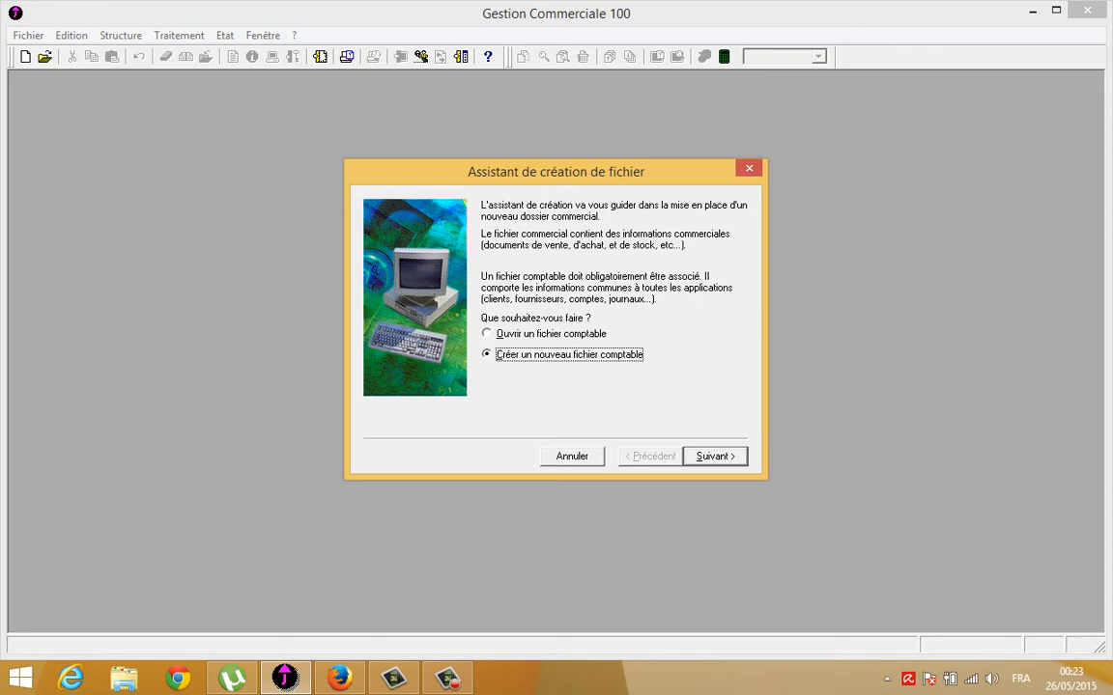
pyautogui.hotkey('alt', 's')
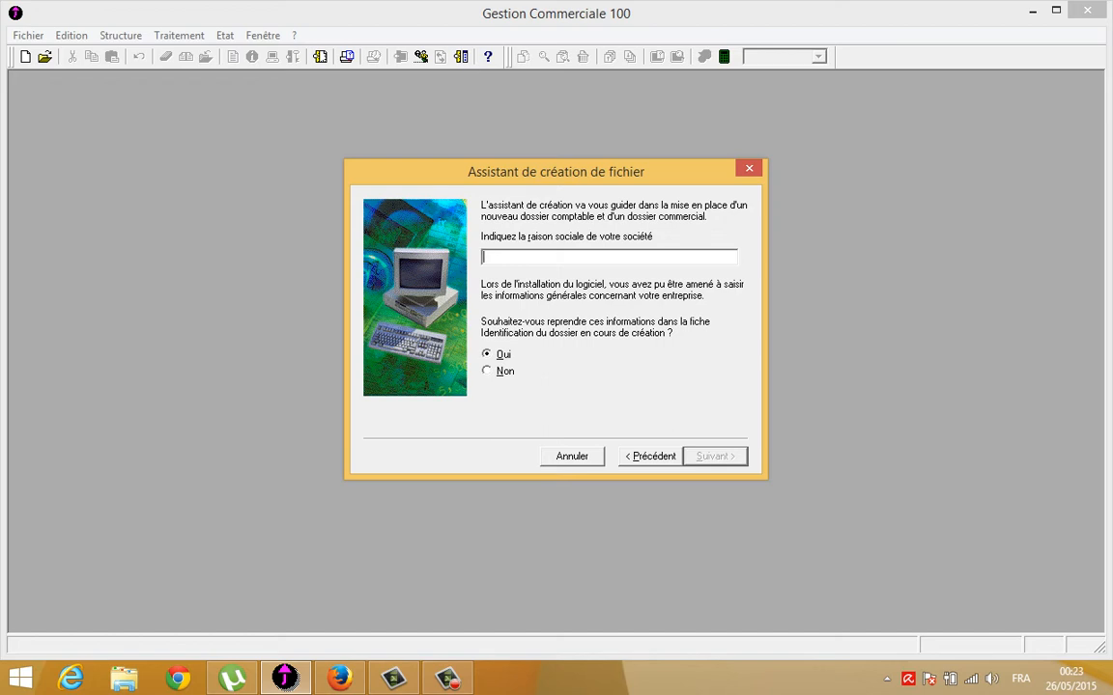
pyautogui.write('ela')
pyautogui.press('BackSpace')
pyautogui.press('BackSpace')
pyautogui.press('BackSpace')
pyautogui.write('ELADNANI')
pyautogui.click(715, 456)
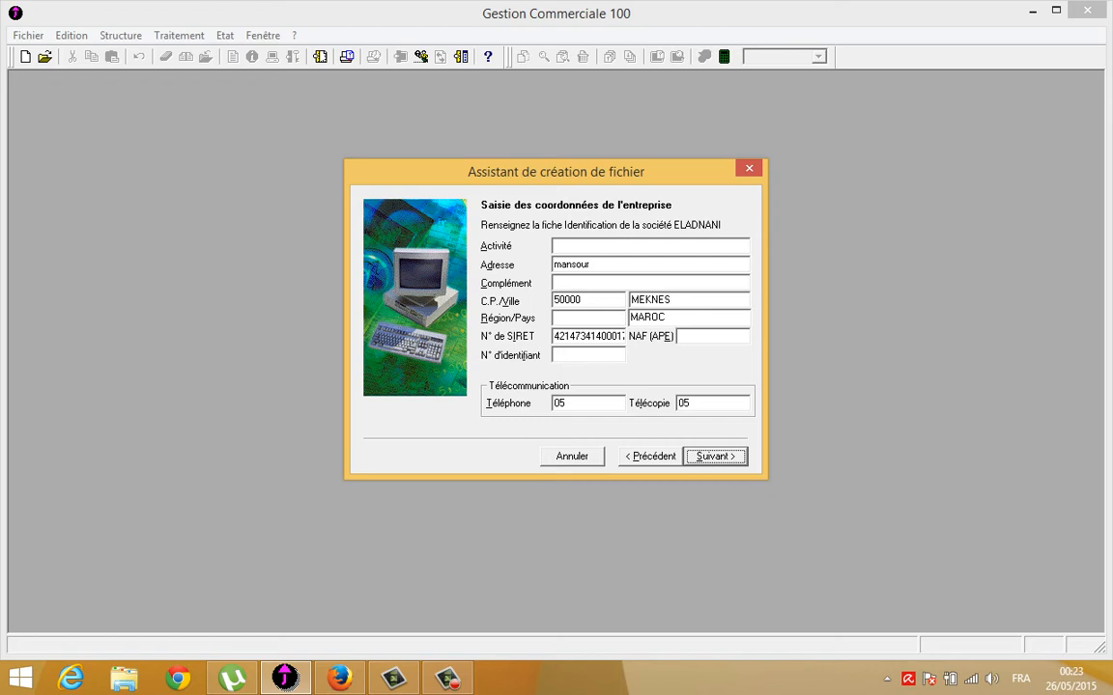
# Set the company's activity to "commerciale" and accept the offered fiscal-year dates and account lengths
pyautogui.click(609, 247)
pyautogui.write('commerciale')
pyautogui.press('Return')
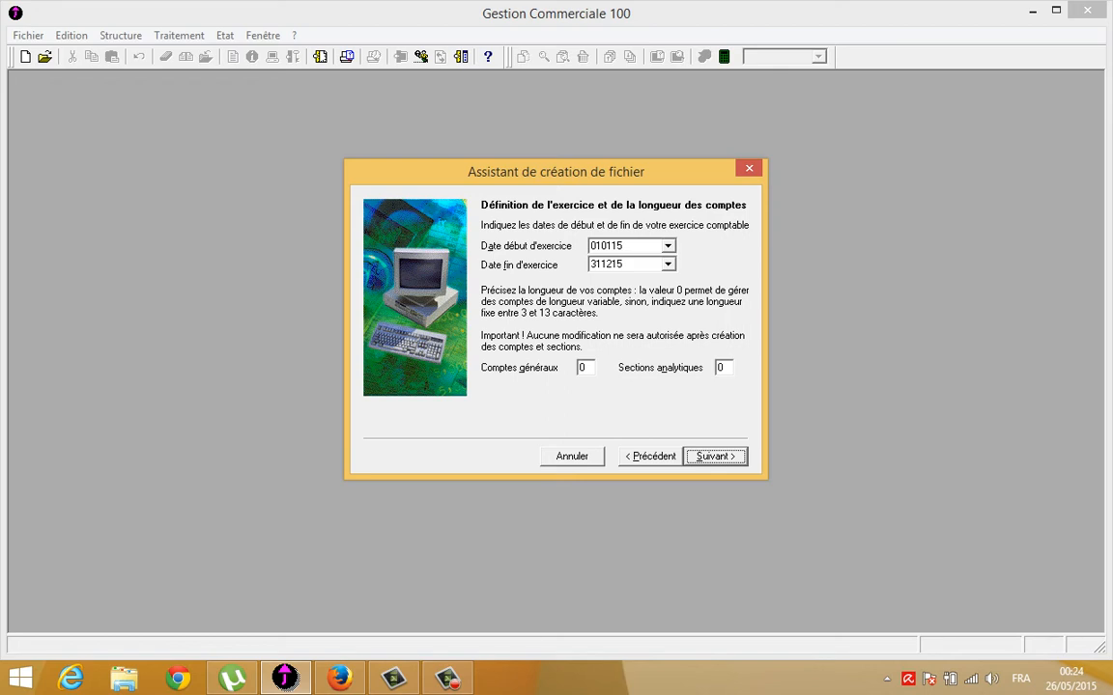
pyautogui.click(586, 368)
pyautogui.press('Return')
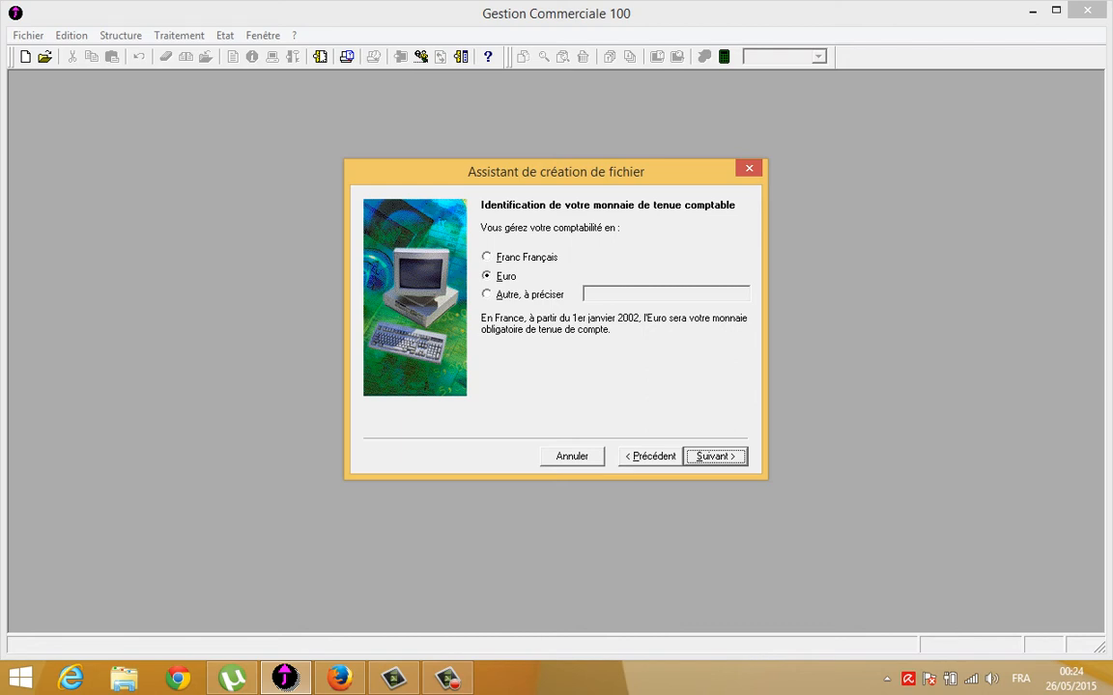
# Specify "dirham" as the accounting currency under the option for another currency
pyautogui.click(525, 257)
pyautogui.click(505, 277)
pyautogui.click(529, 294)
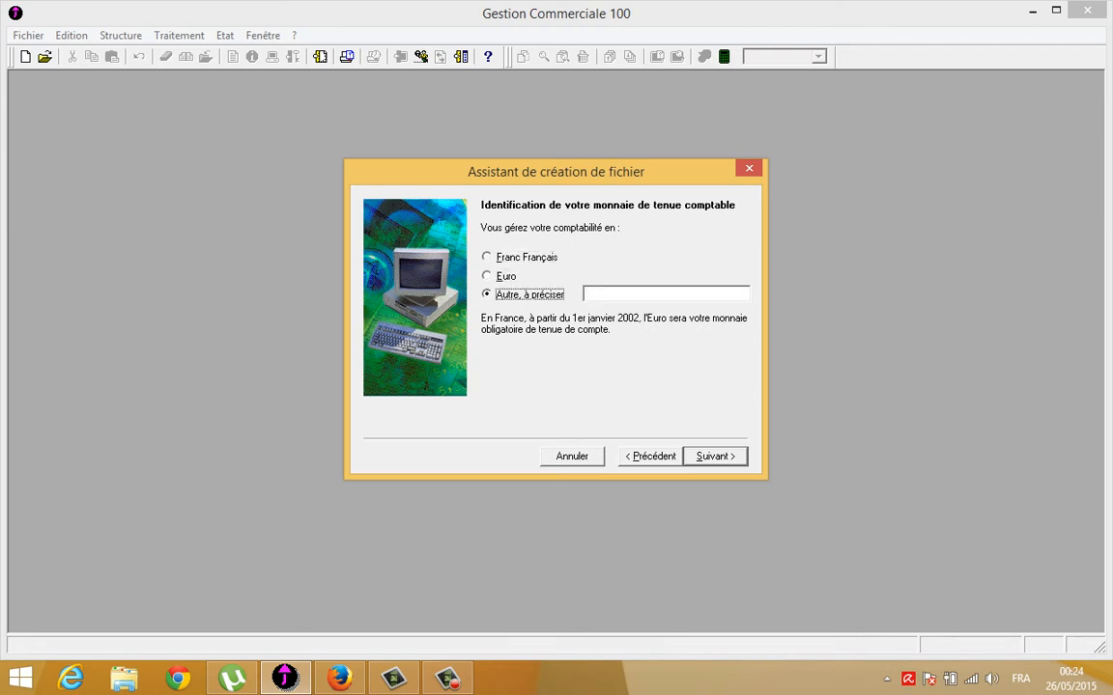
pyautogui.click(664, 294)
pyautogui.write('dirham')
pyautogui.press('Return')
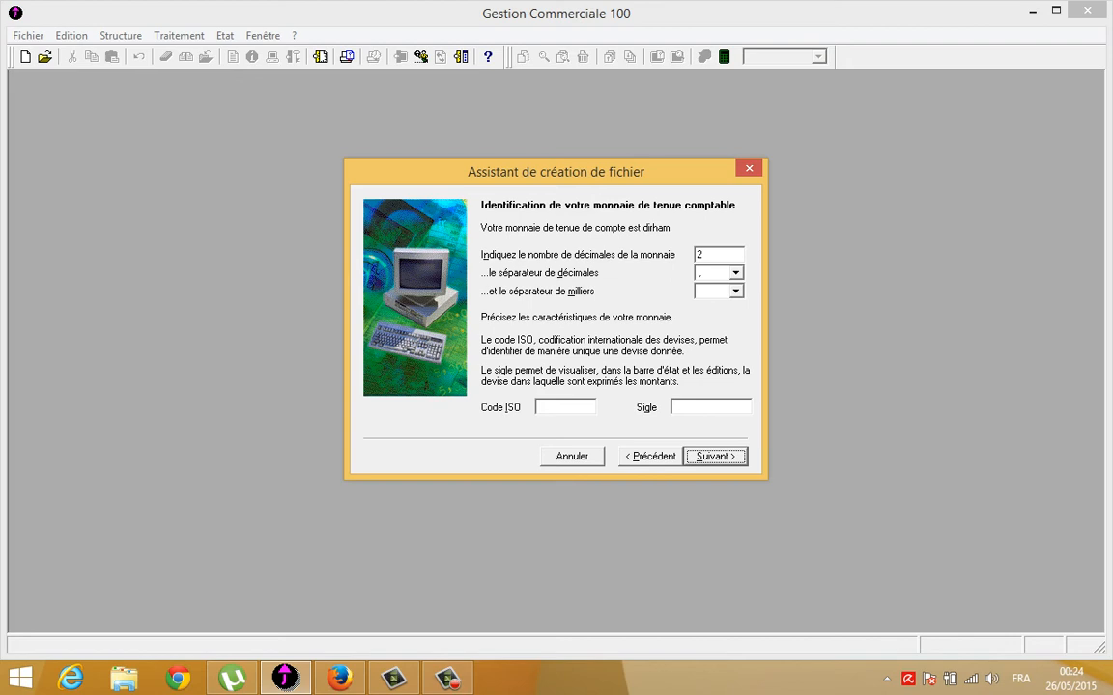
# Choose the dirham's decimal separator, keeping 2 decimals and the blank thousands separator
pyautogui.click(710, 255)
pyautogui.click(736, 273)
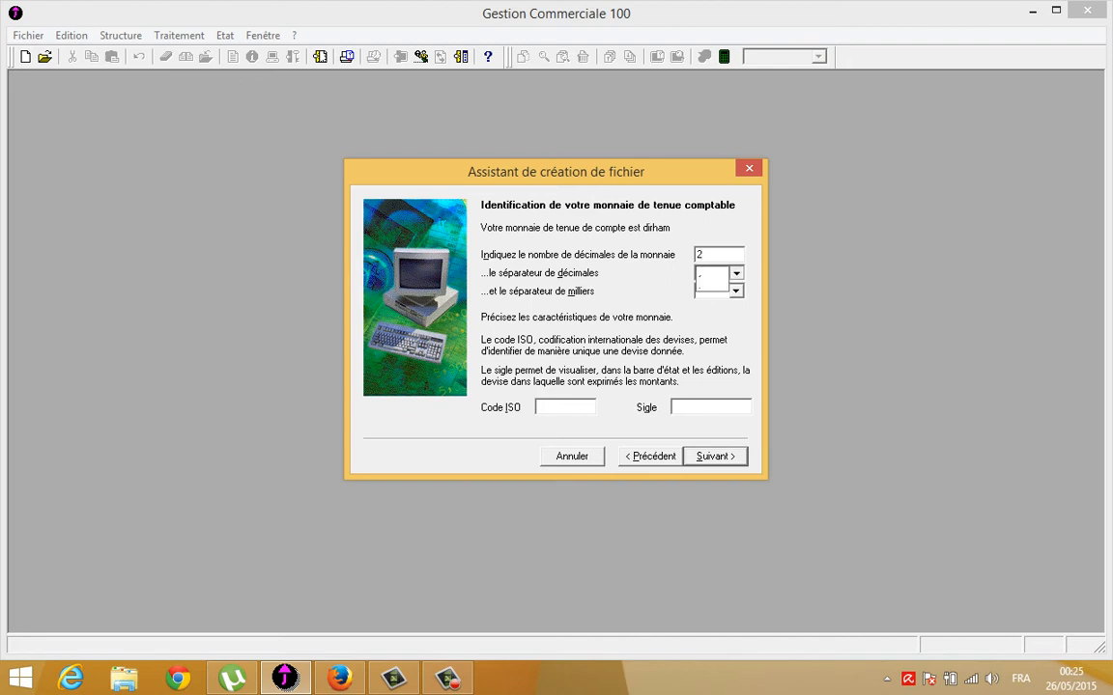
pyautogui.click(712, 276)
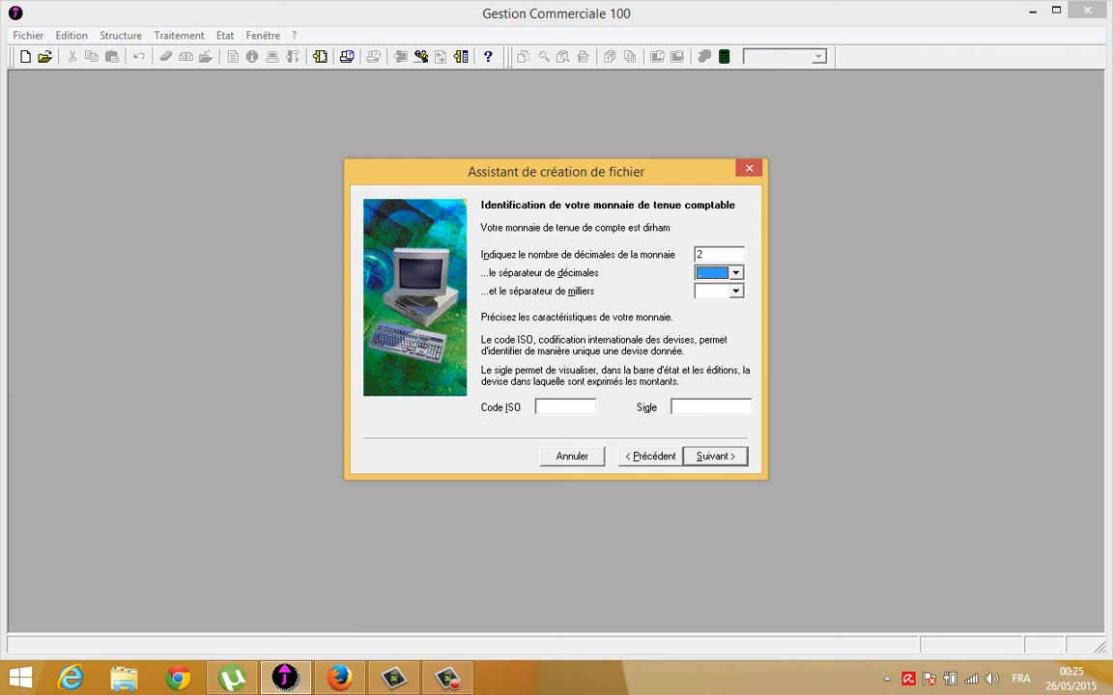
pyautogui.click(736, 291)
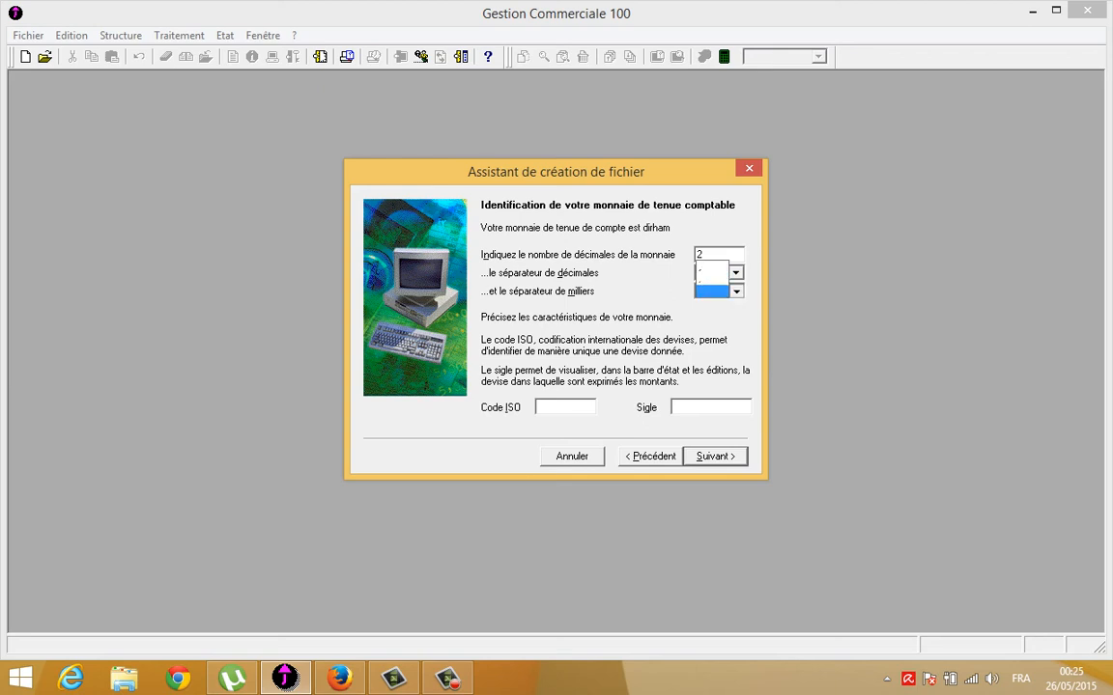
pyautogui.click(735, 292)
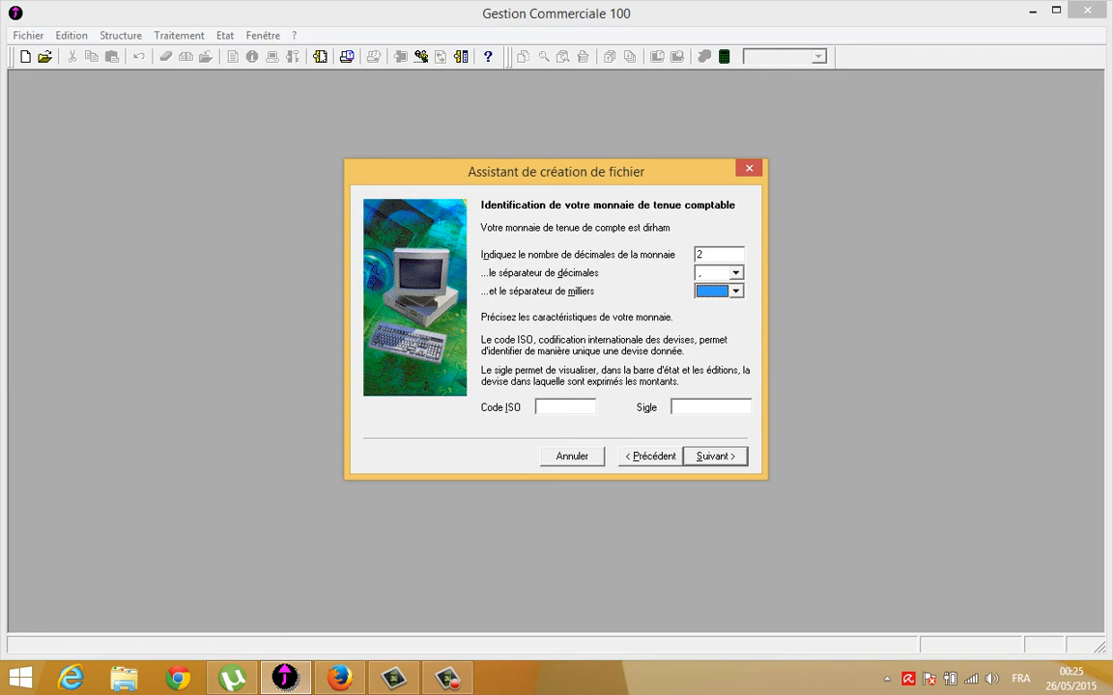
# Set the accounting currency's ISO code to MAD and its symbol to DH
pyautogui.click(565, 408)
pyautogui.write('ma')
pyautogui.press('BackSpace')
pyautogui.press('BackSpace')
pyautogui.write('MAD')
pyautogui.press('Tab')
pyautogui.write('DH')
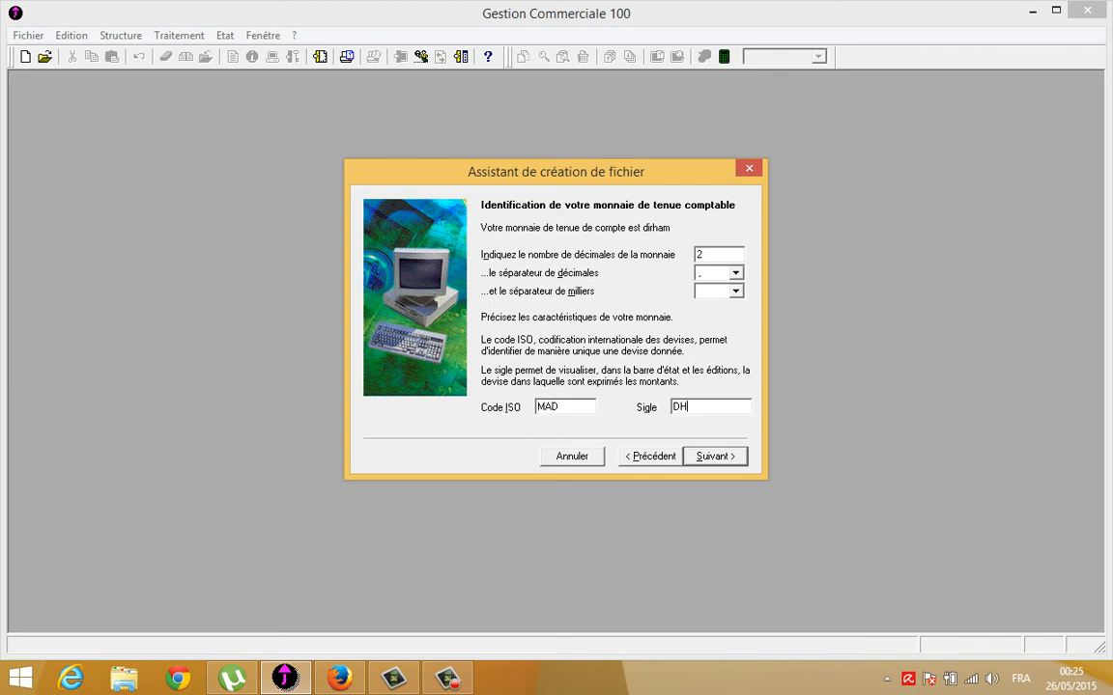
pyautogui.press('Return')
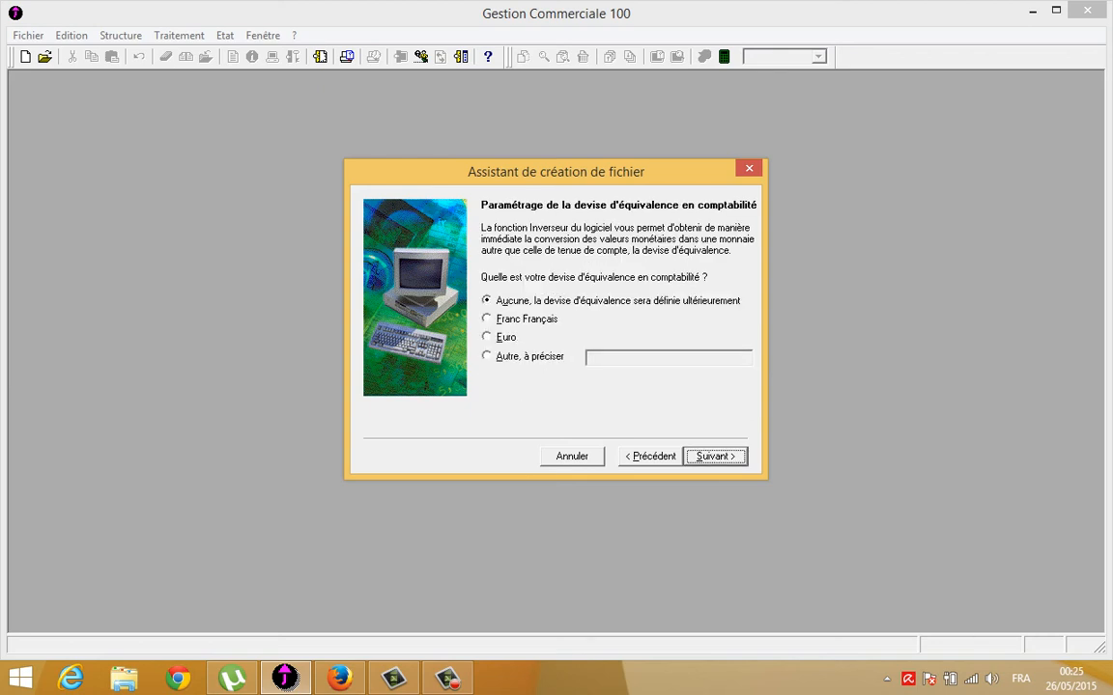
# Leave the accounting equivalence currency undefined and choose to define the accounting parameters manually instead of using the standard model
pyautogui.press('Return')
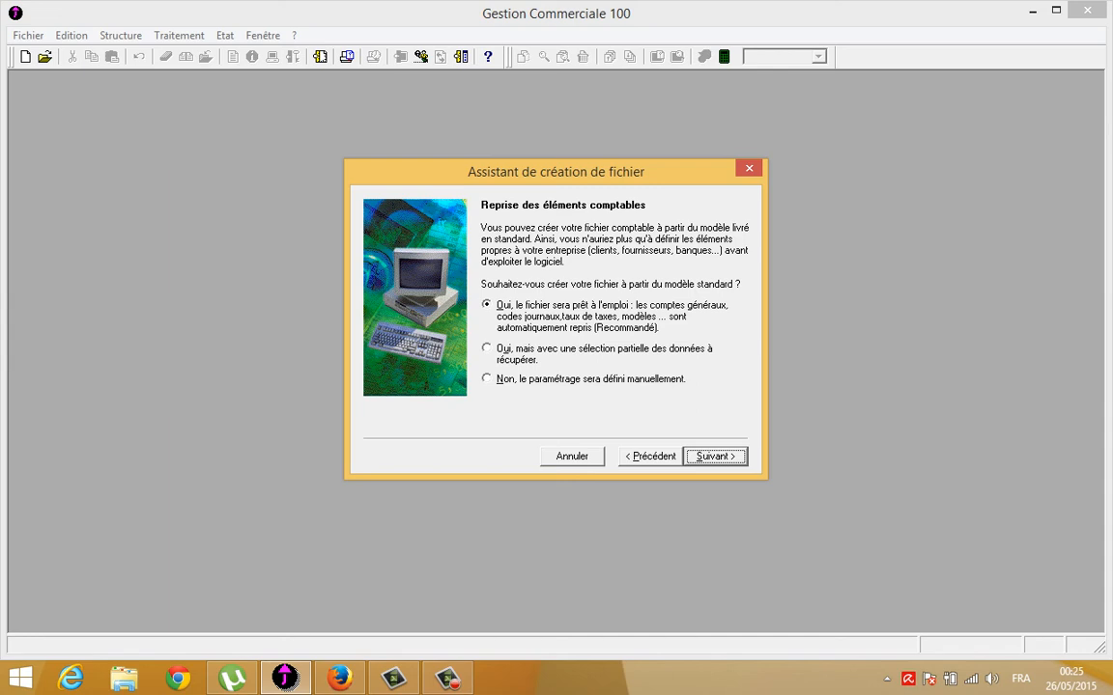
pyautogui.click(487, 378)
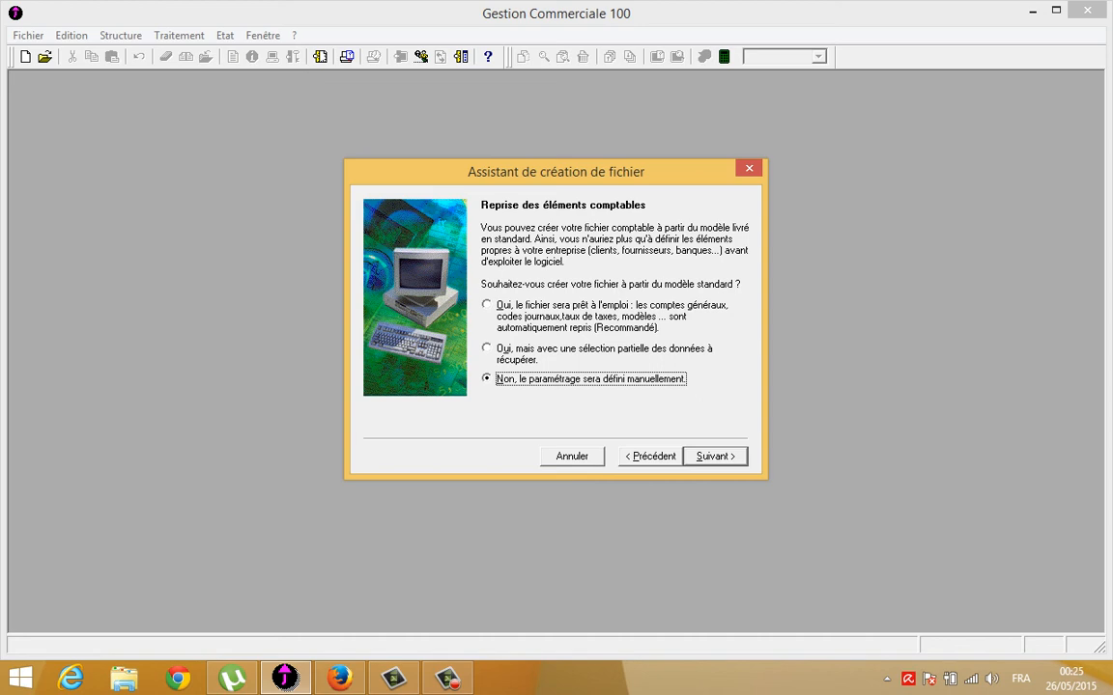
pyautogui.press('Return')
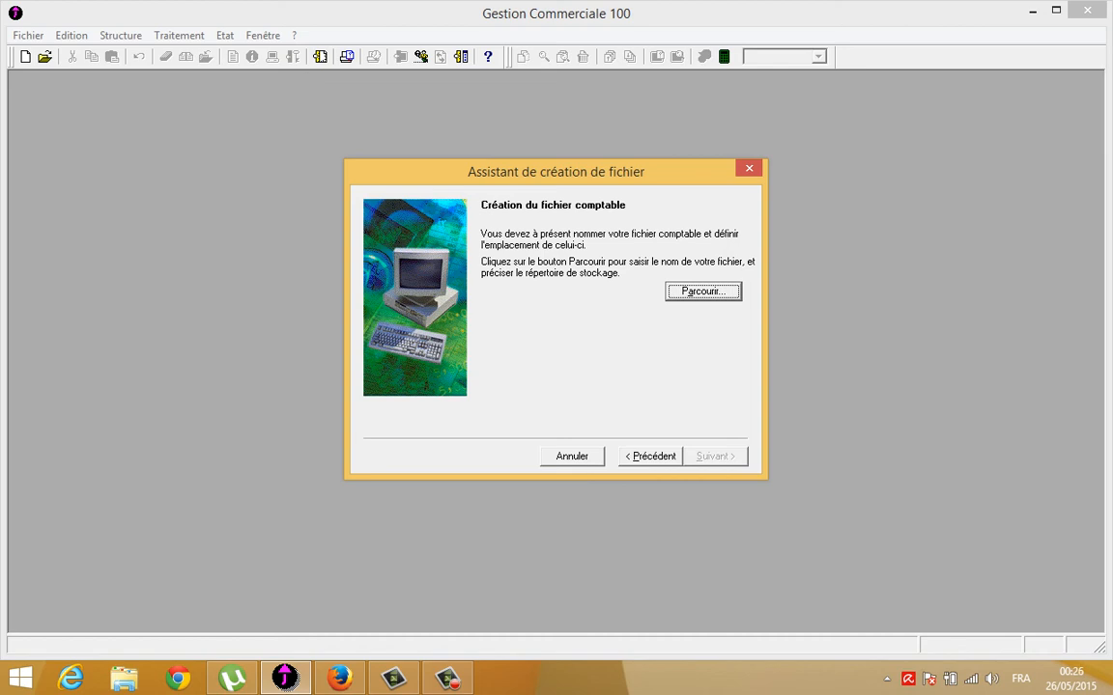
# Browse for the accounting file's storage location and choose the desktop (Bureau)
pyautogui.press('Return')
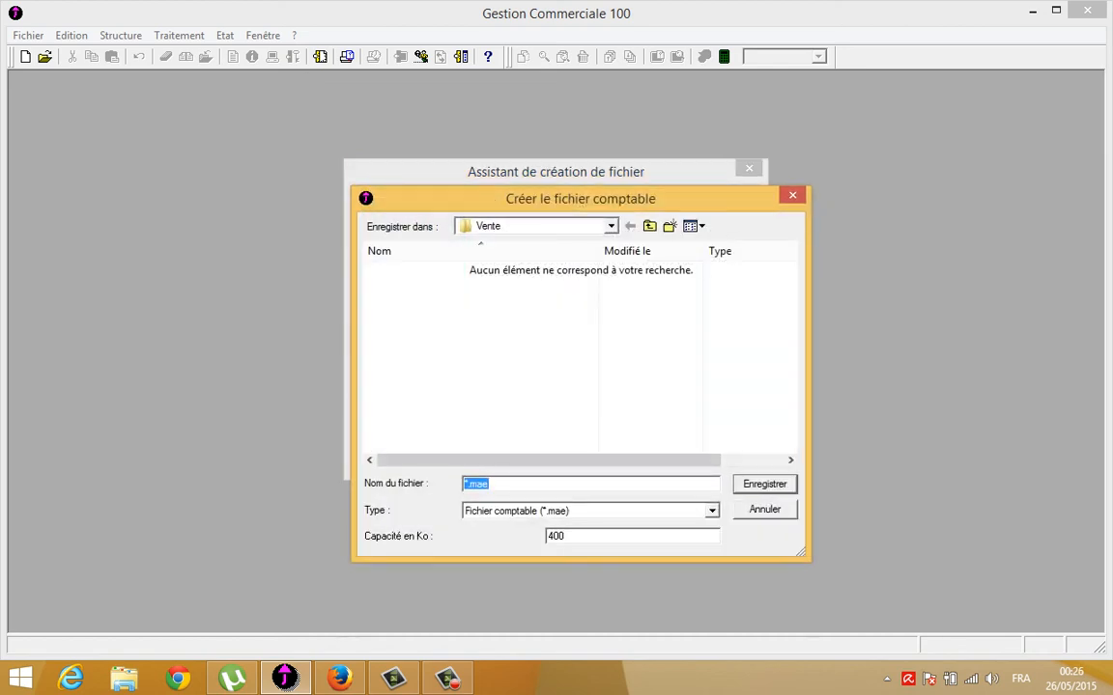
pyautogui.click(611, 226)
pyautogui.scroll(5, 537, 290)
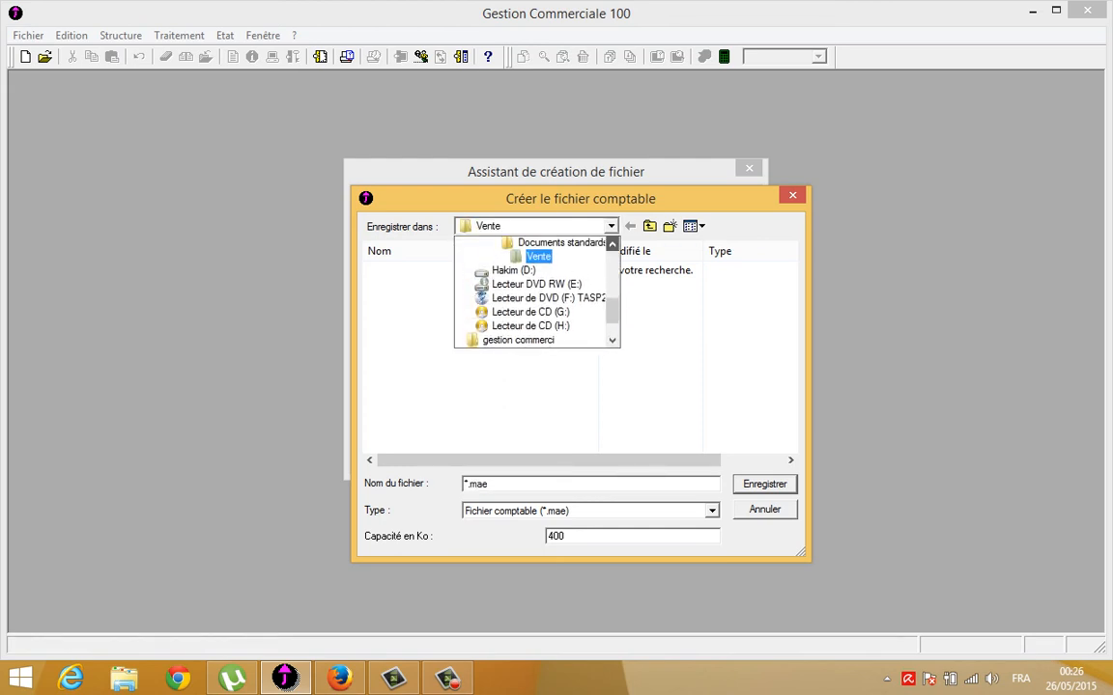
pyautogui.scroll(4, 537, 290)
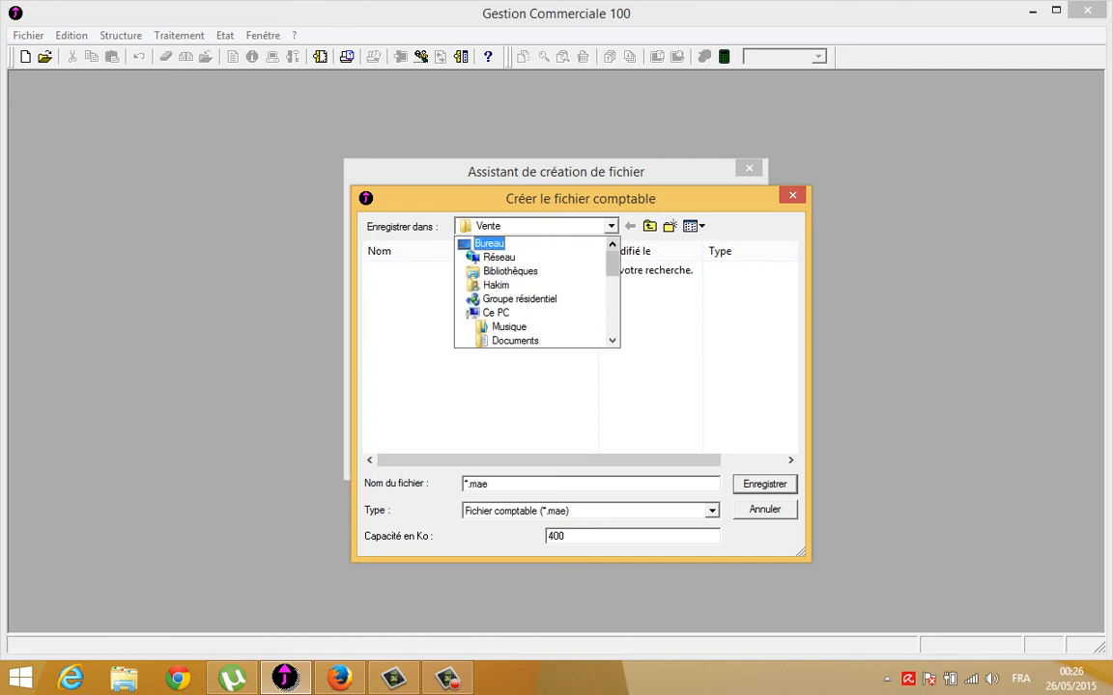
pyautogui.click(489, 244)
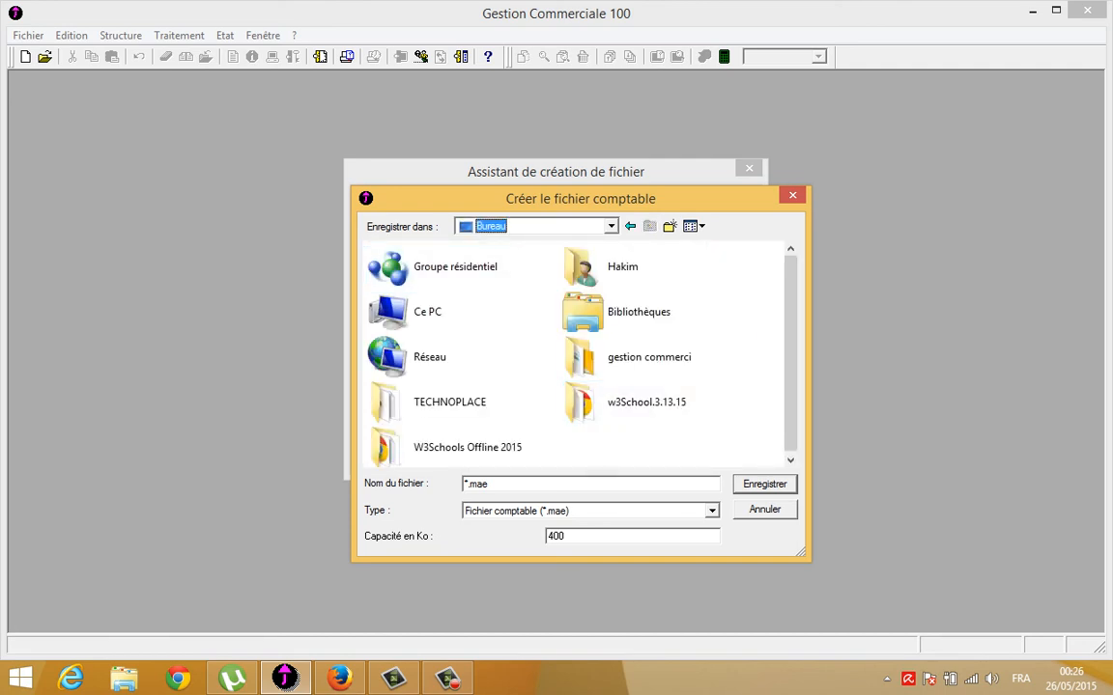
pyautogui.moveTo(790, 354); pyautogui.dragTo(790, 363)
pyautogui.click(579, 484)
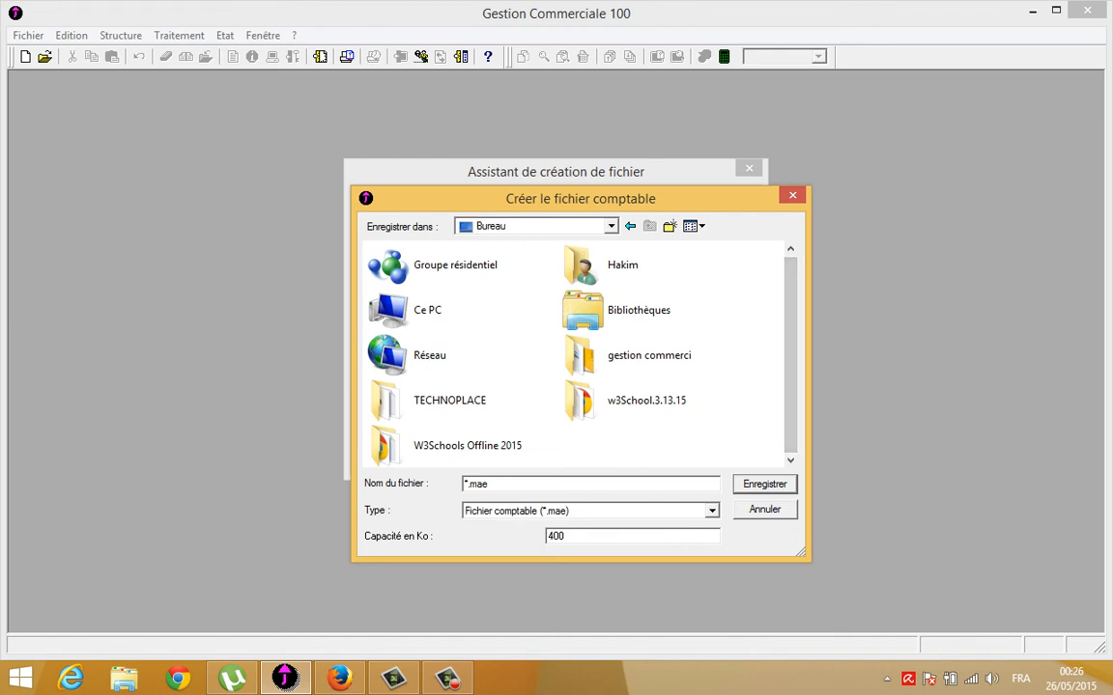
# Create a new folder on the desktop named after the company and open it as the storage location
pyautogui.rightClick(687, 441)
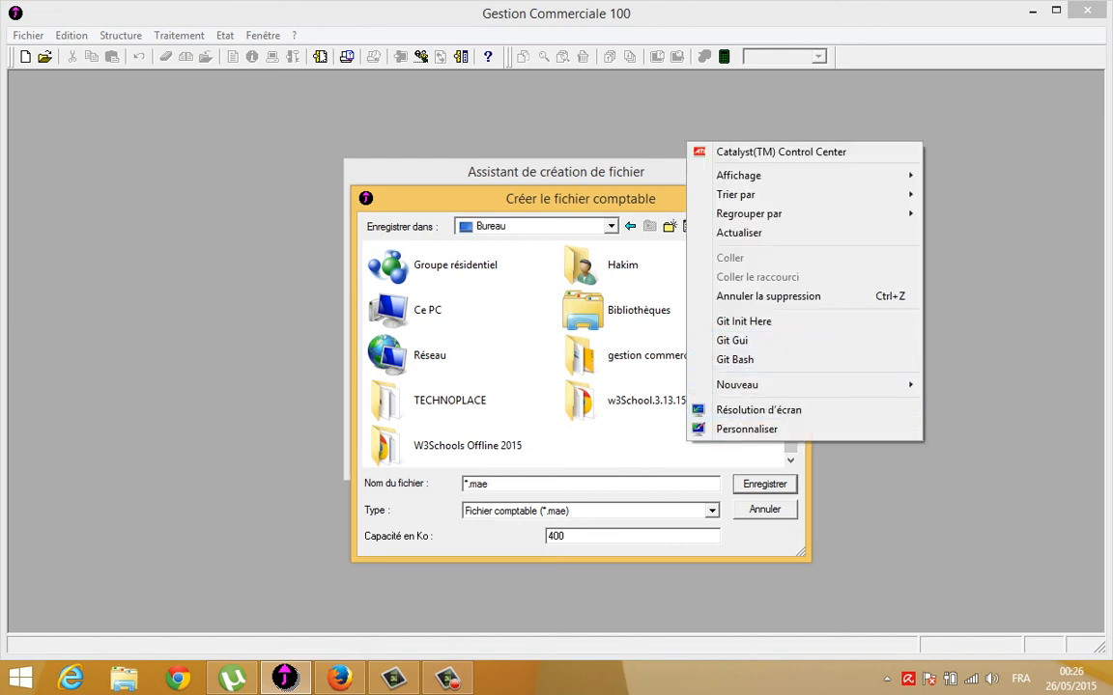
pyautogui.click(670, 226)
pyautogui.click(669, 226)
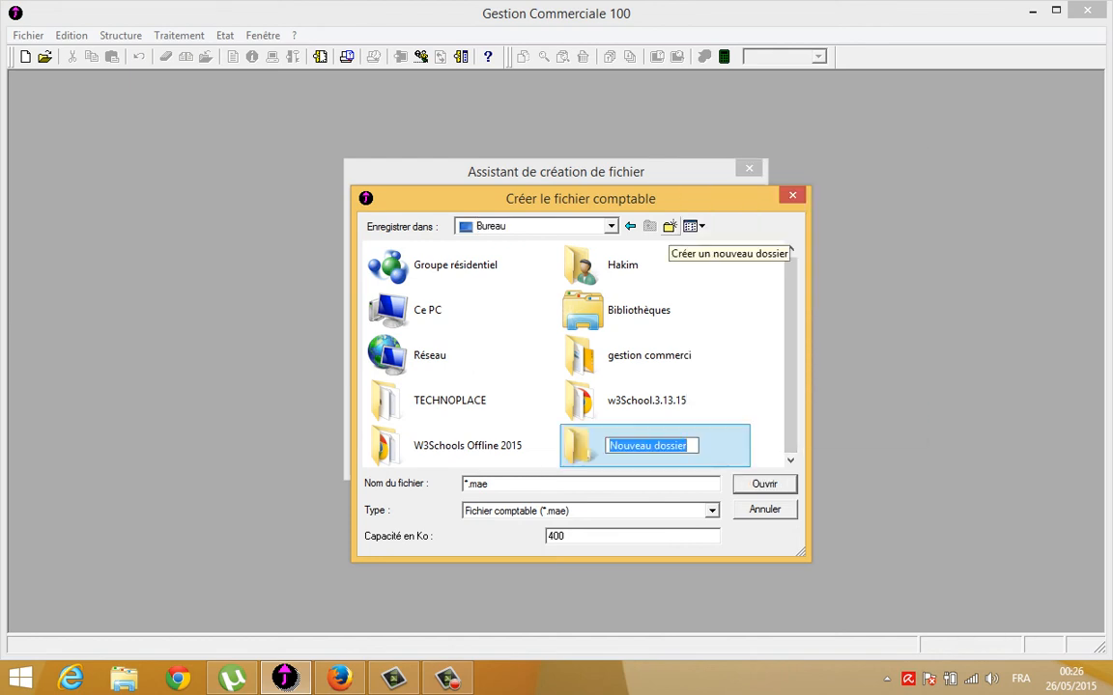
pyautogui.write('ELADNANI')
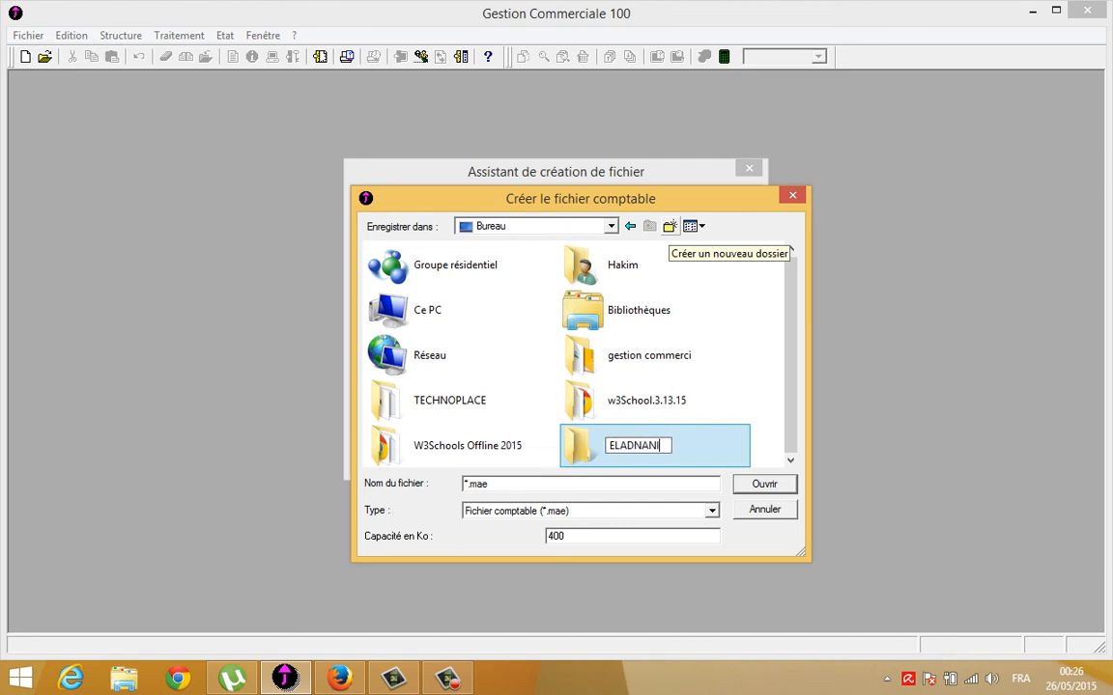
pyautogui.press('Return')
pyautogui.press('Return')
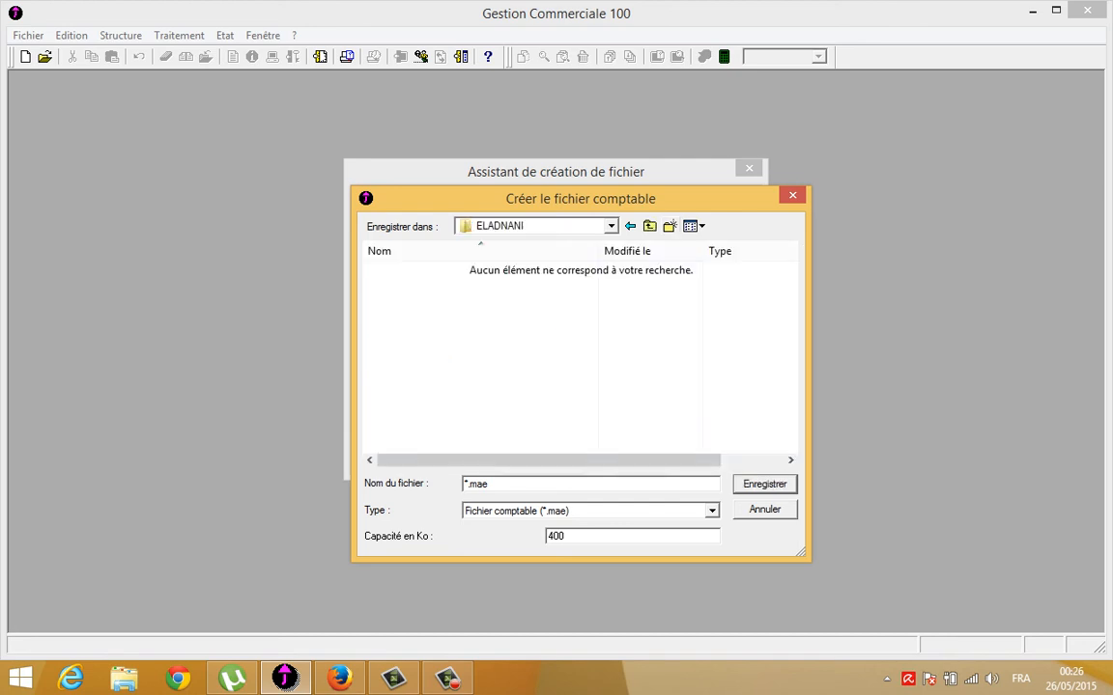
# Save the accounting file under the company's name as type "Fichier comptable (*.mae)" with a capacity of 400 Ko
pyautogui.doubleClick(478, 484)
pyautogui.write('ELADNANI')
pyautogui.click(712, 511)
pyautogui.click(712, 511)
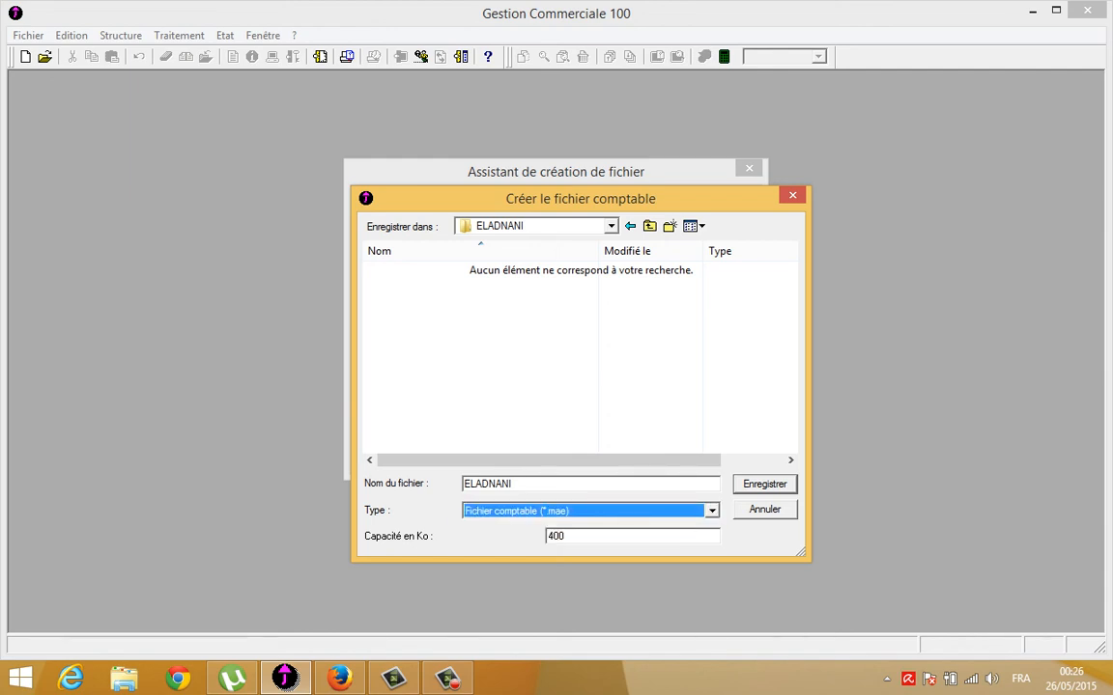
pyautogui.click(570, 536)
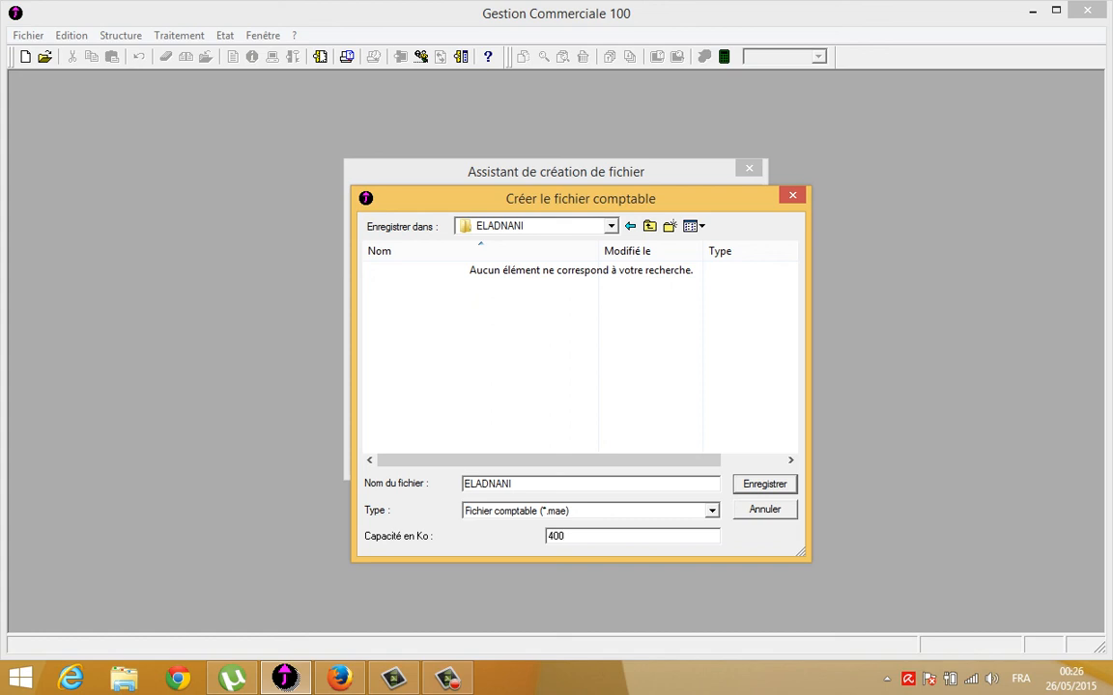
pyautogui.press('Return')
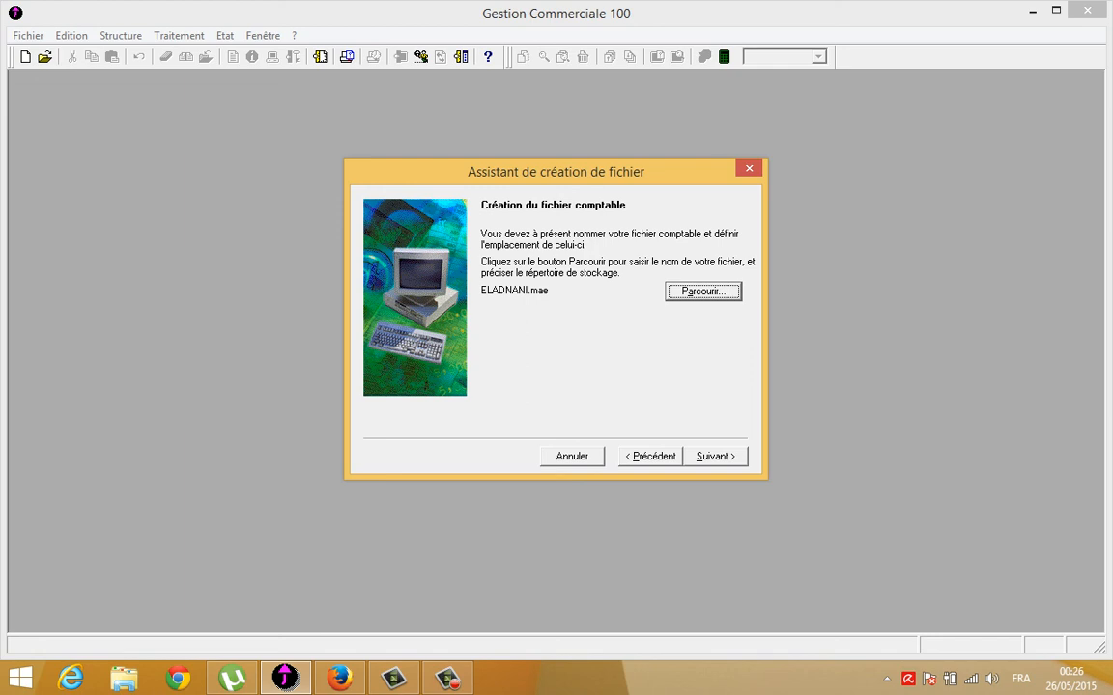
pyautogui.click(715, 456)
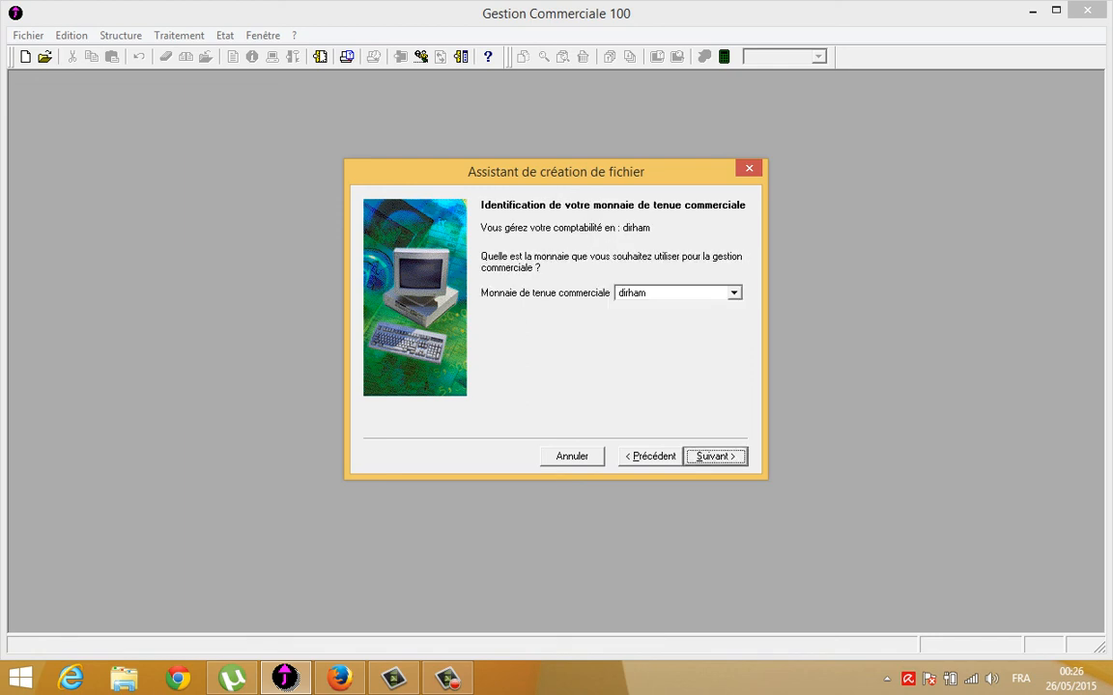
# Accept dirham as both the commercial currency and the equivalence currency
pyautogui.press('Return')
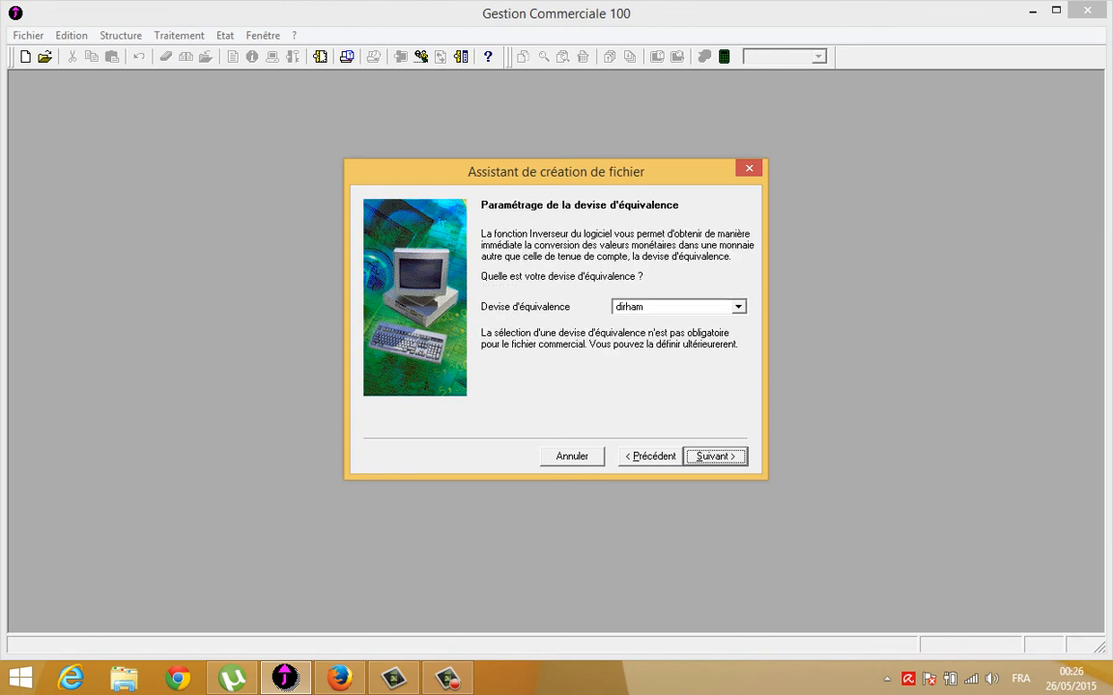
pyautogui.press('Return')
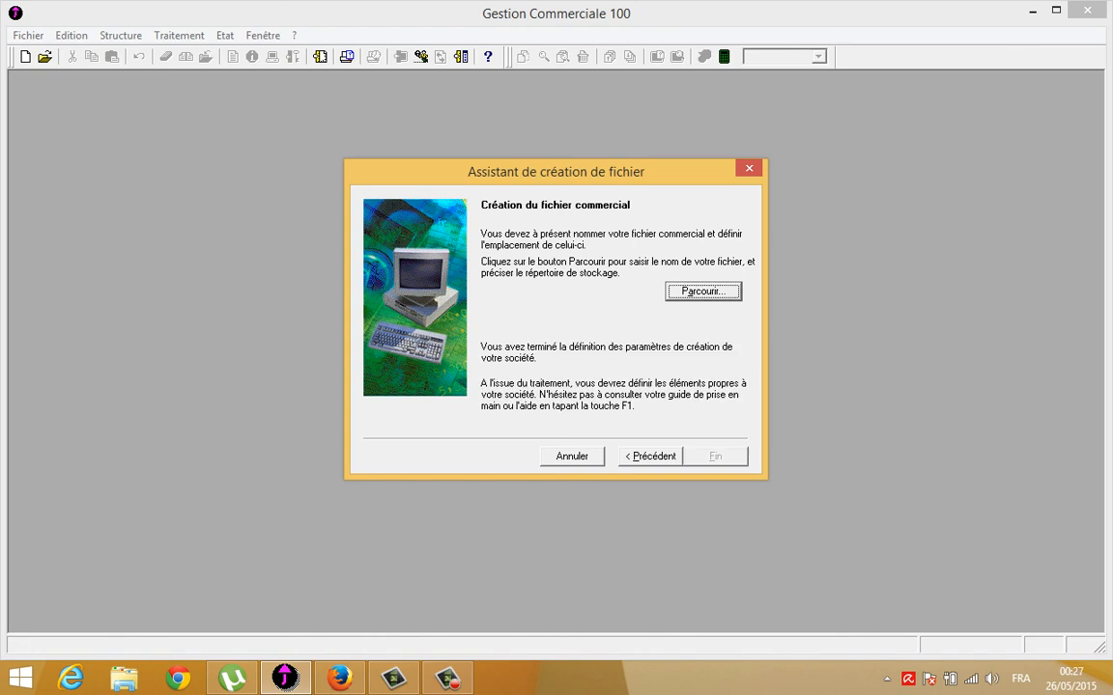
# Save the commercial file (*.gcm) under the company's name in the same folder with 400 Ko capacity, and finish the wizard
pyautogui.press('Return')
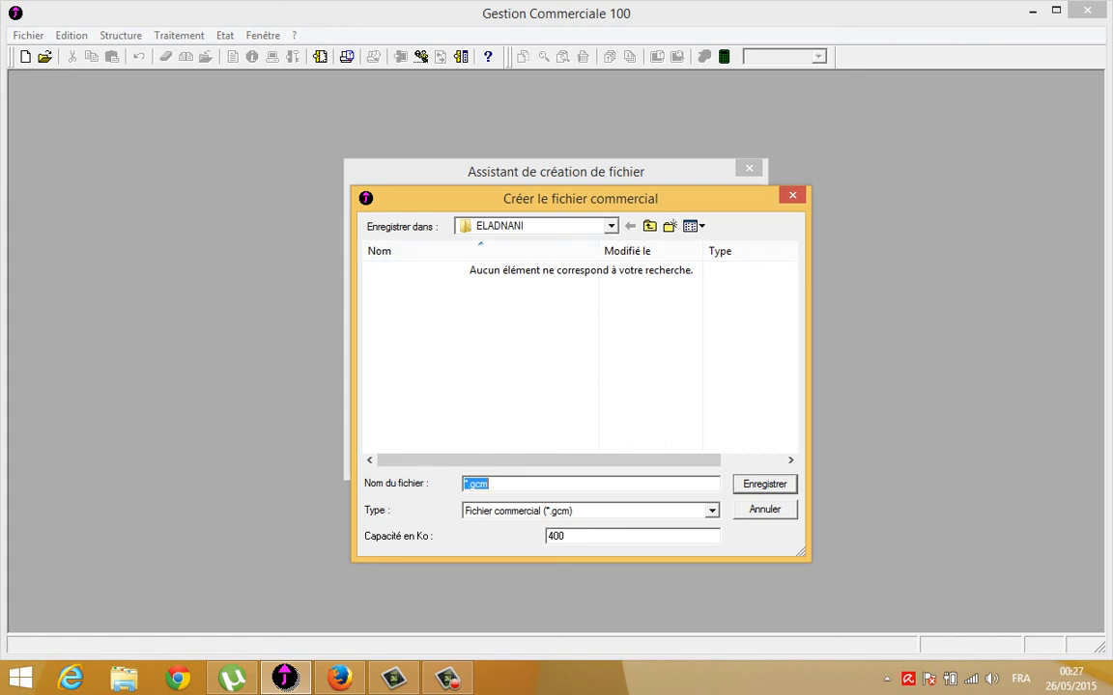
pyautogui.write('ELADNANI')
pyautogui.click(565, 536)
pyautogui.press('Return')
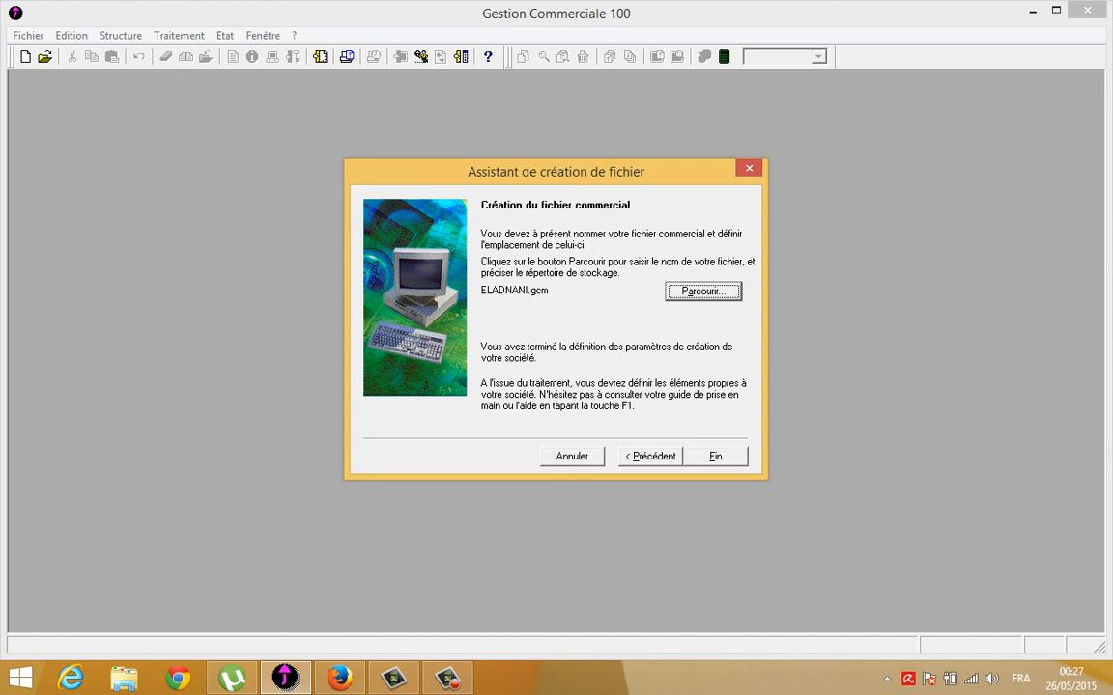
pyautogui.click(714, 456)
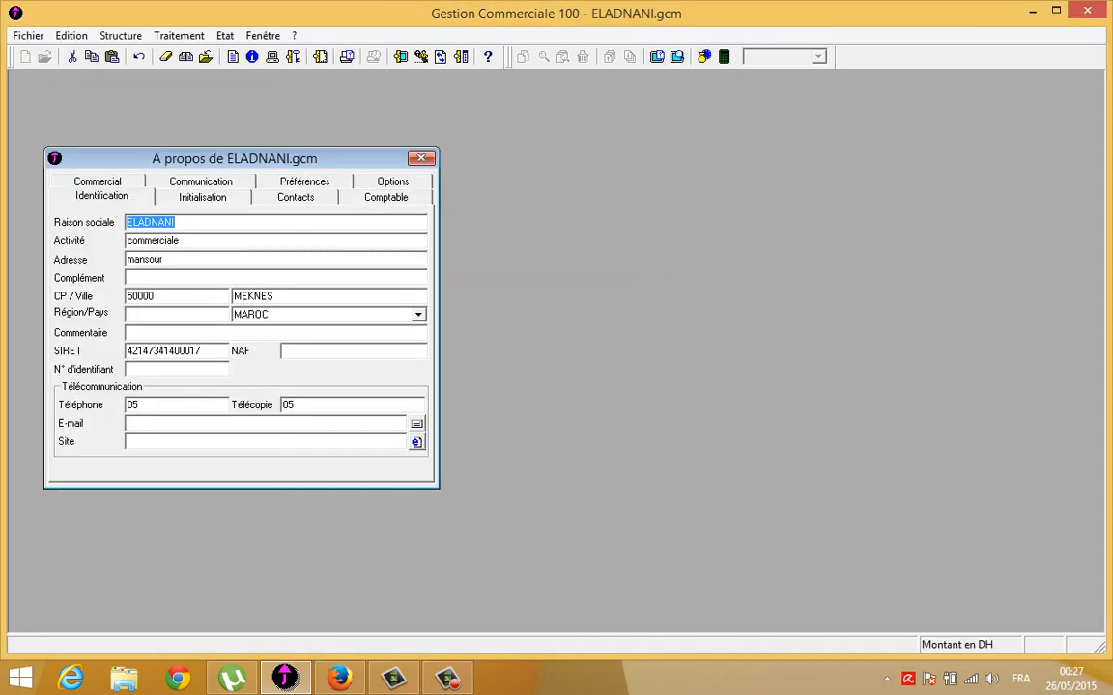